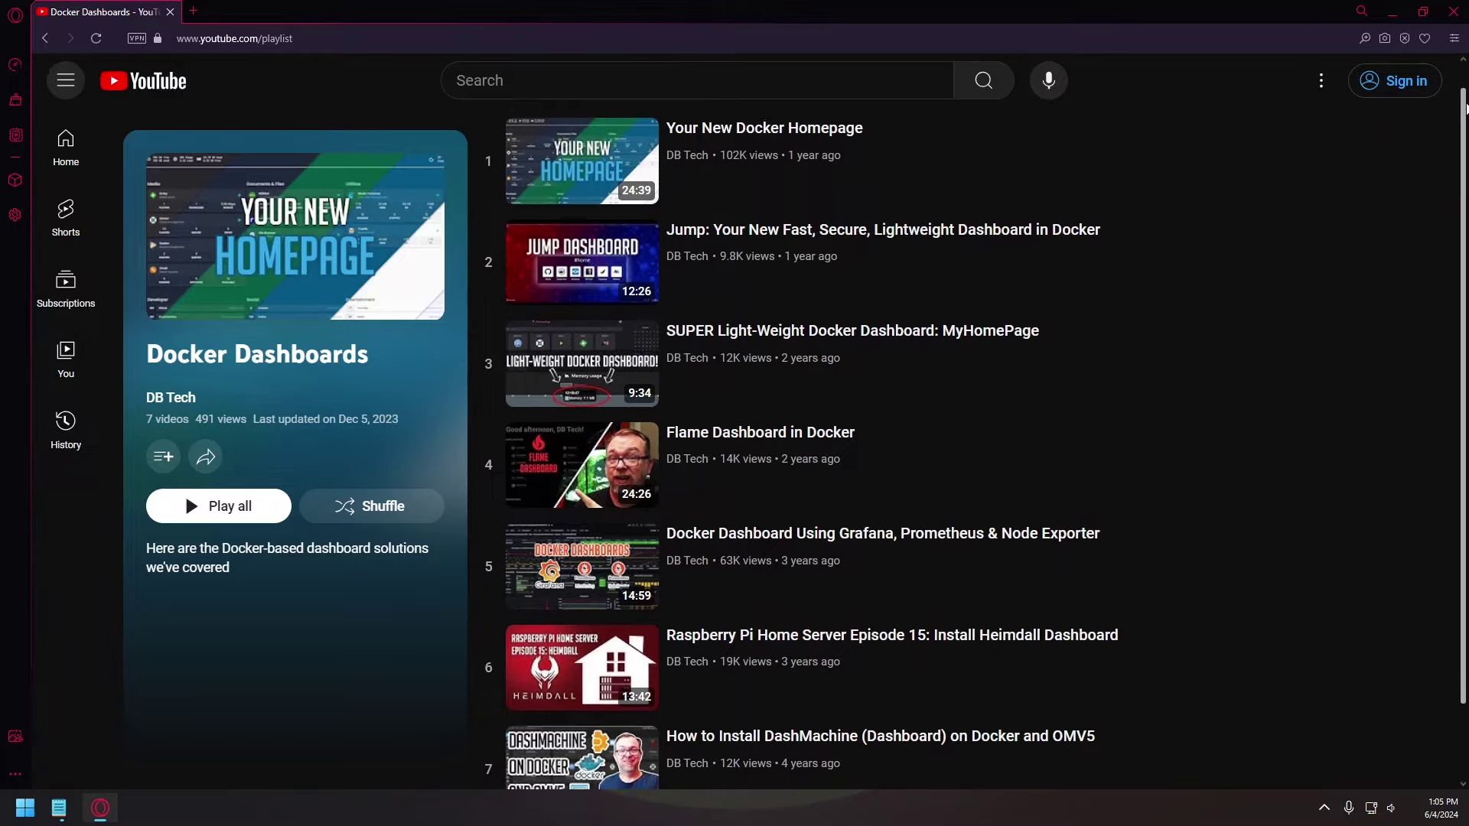
Expand the RSS feed's extra articles, then collapse them again
drag(1466, 107, 1463, 182)
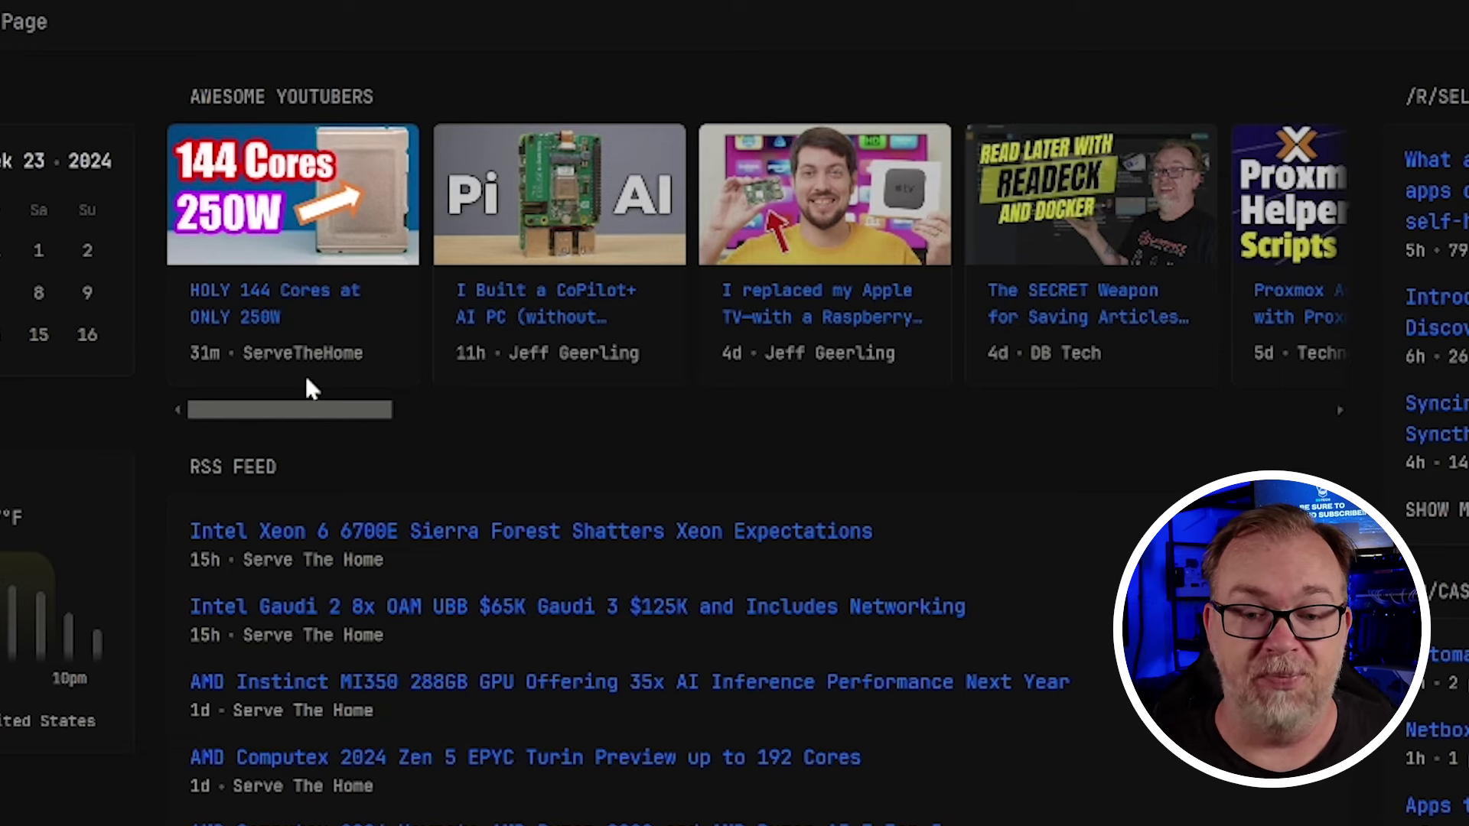
scroll(306, 392, down, 6)
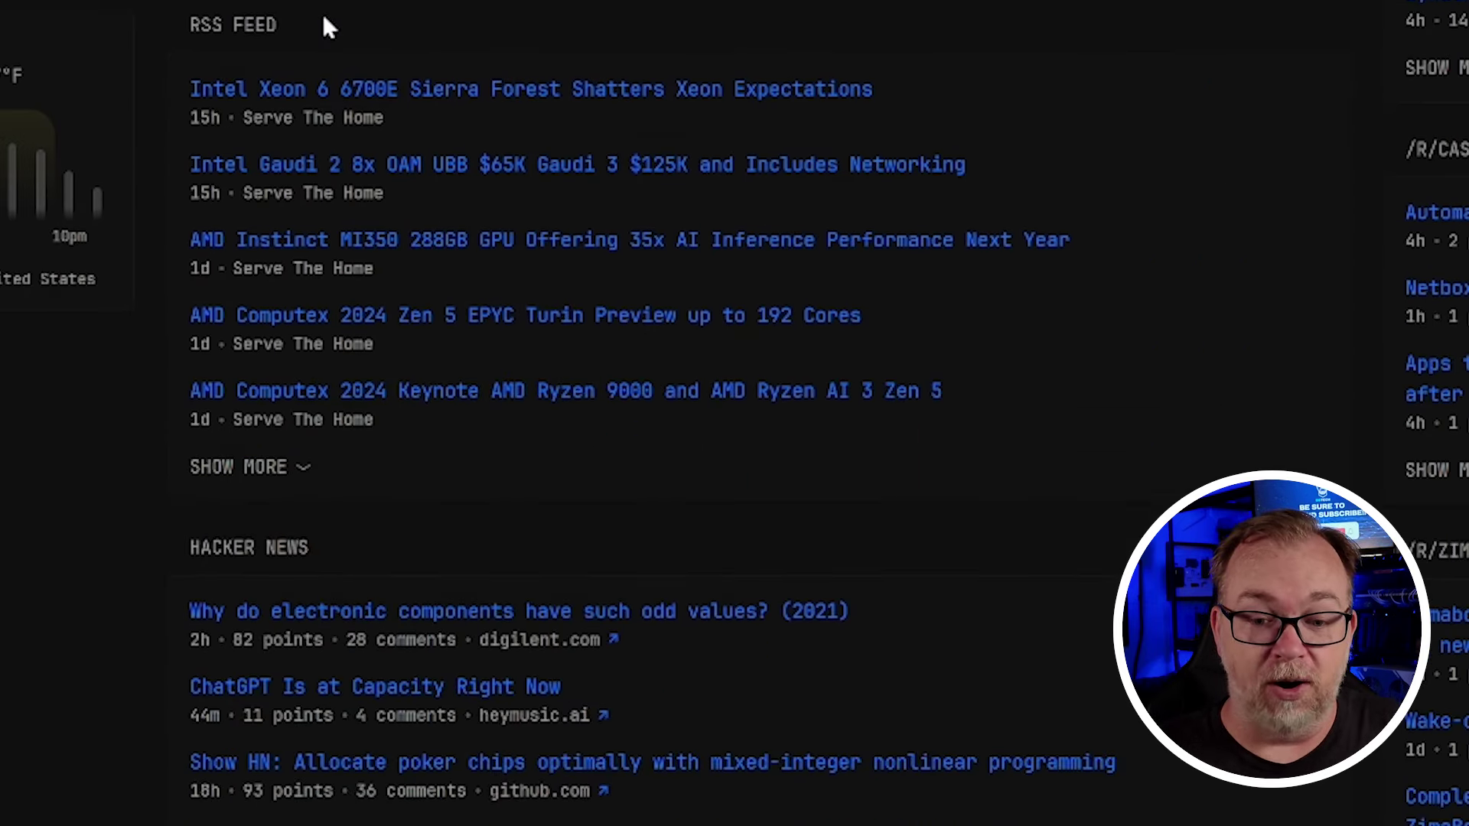
click(305, 473)
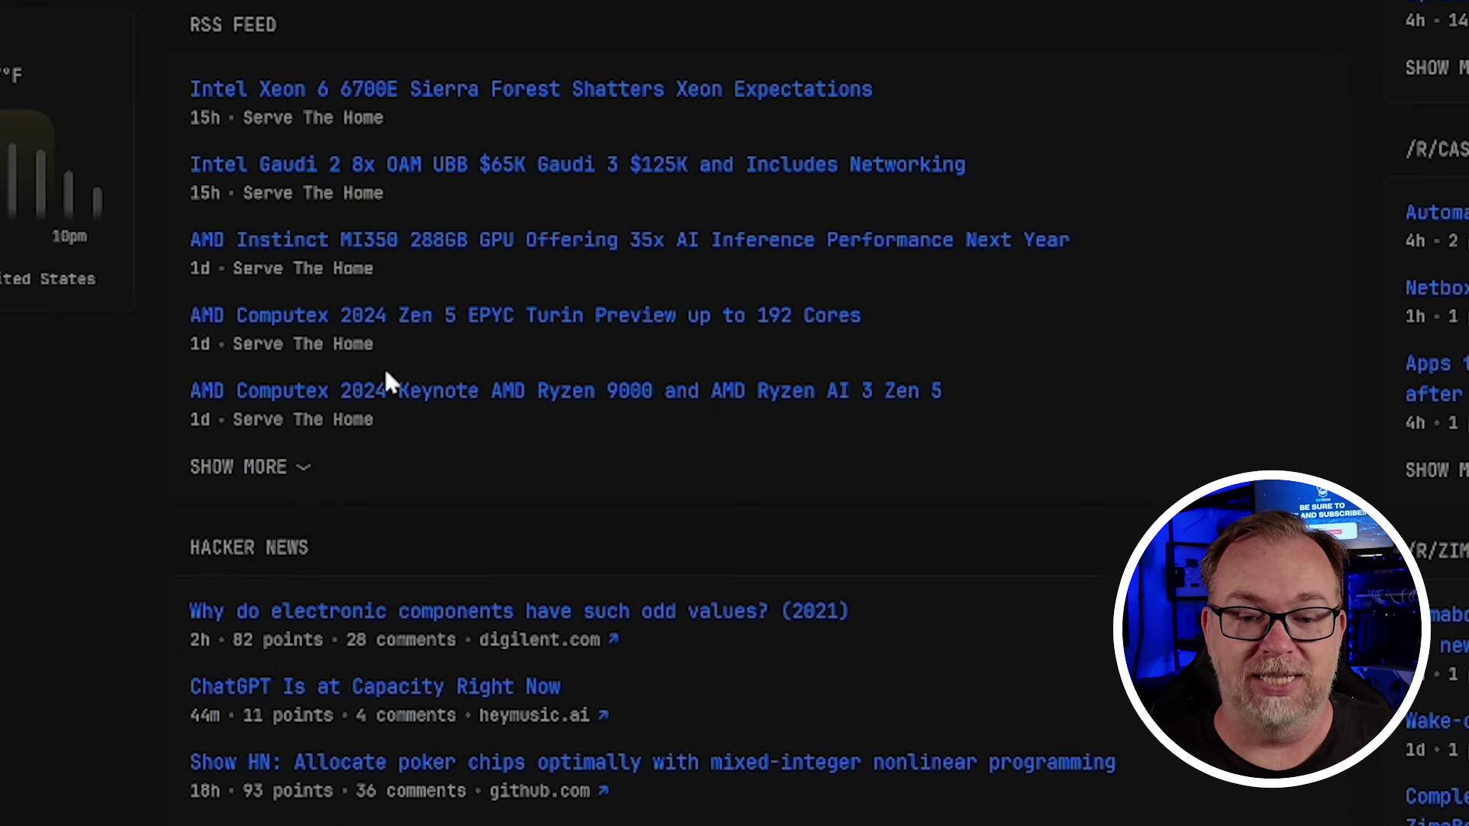
click(282, 481)
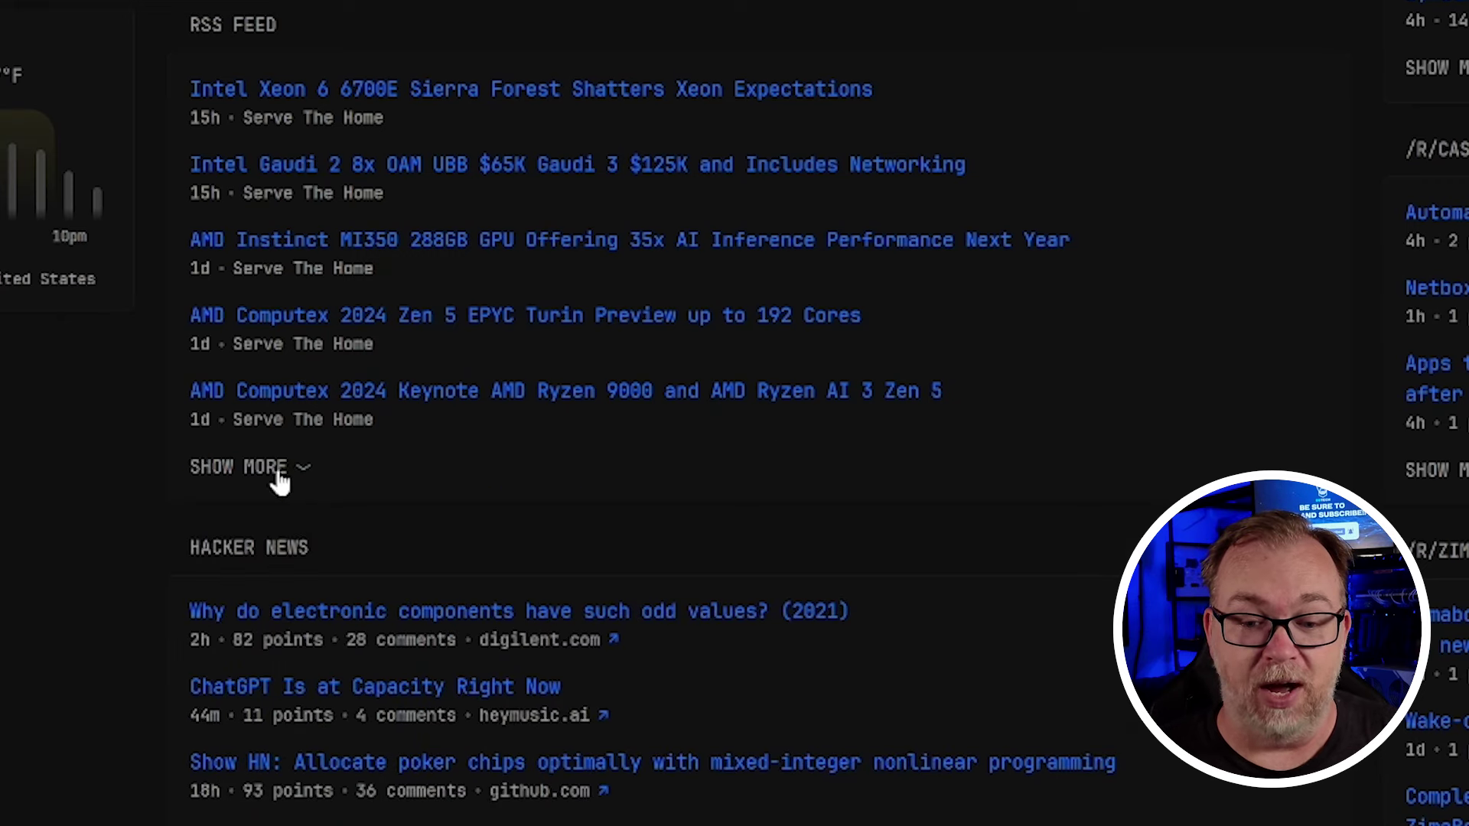
Expand the Hacker News widget to list its full set of stories
scroll(280, 481, down, 5)
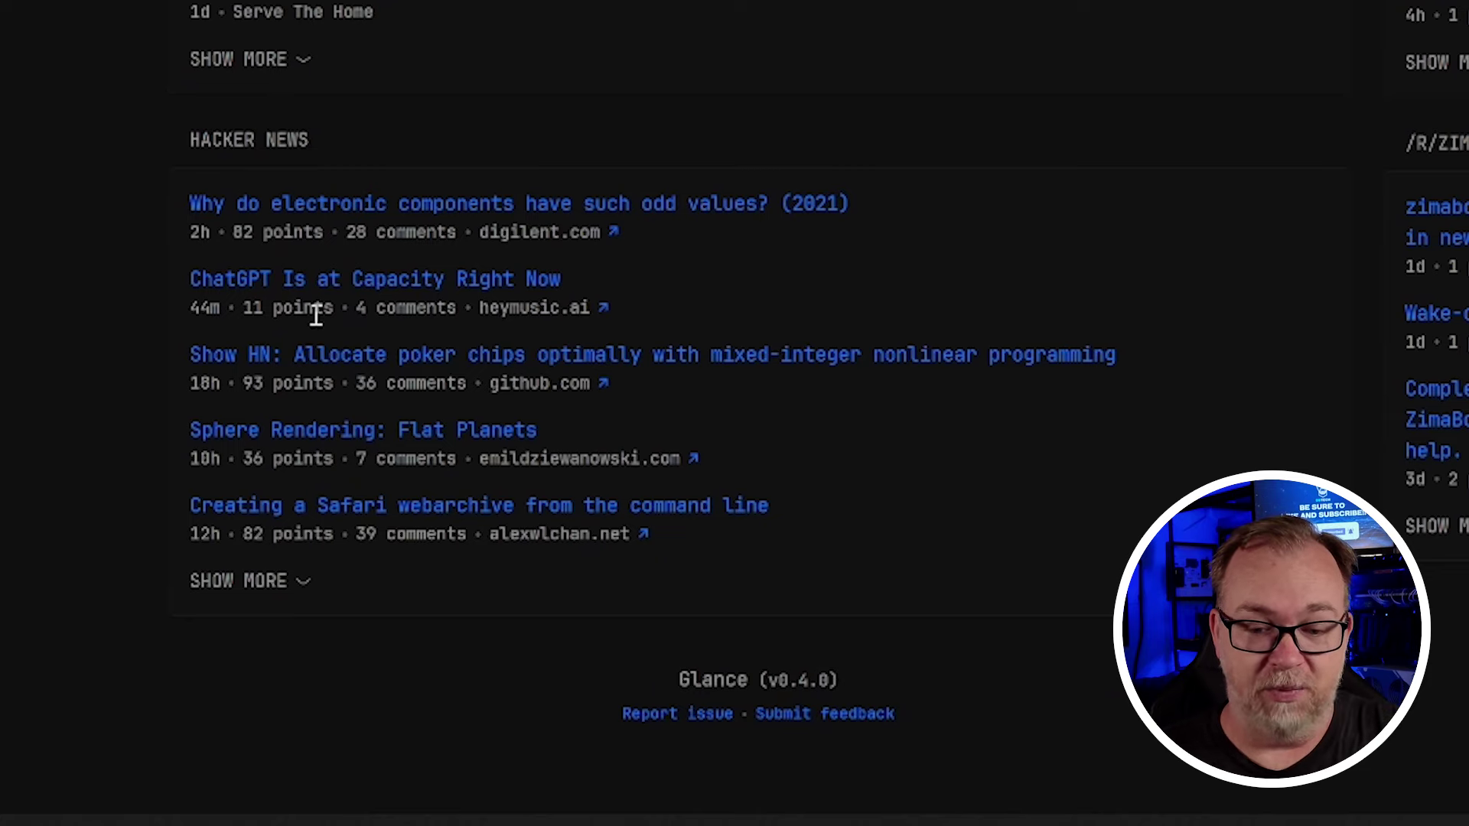
click(264, 601)
scroll(291, 465, down, 8)
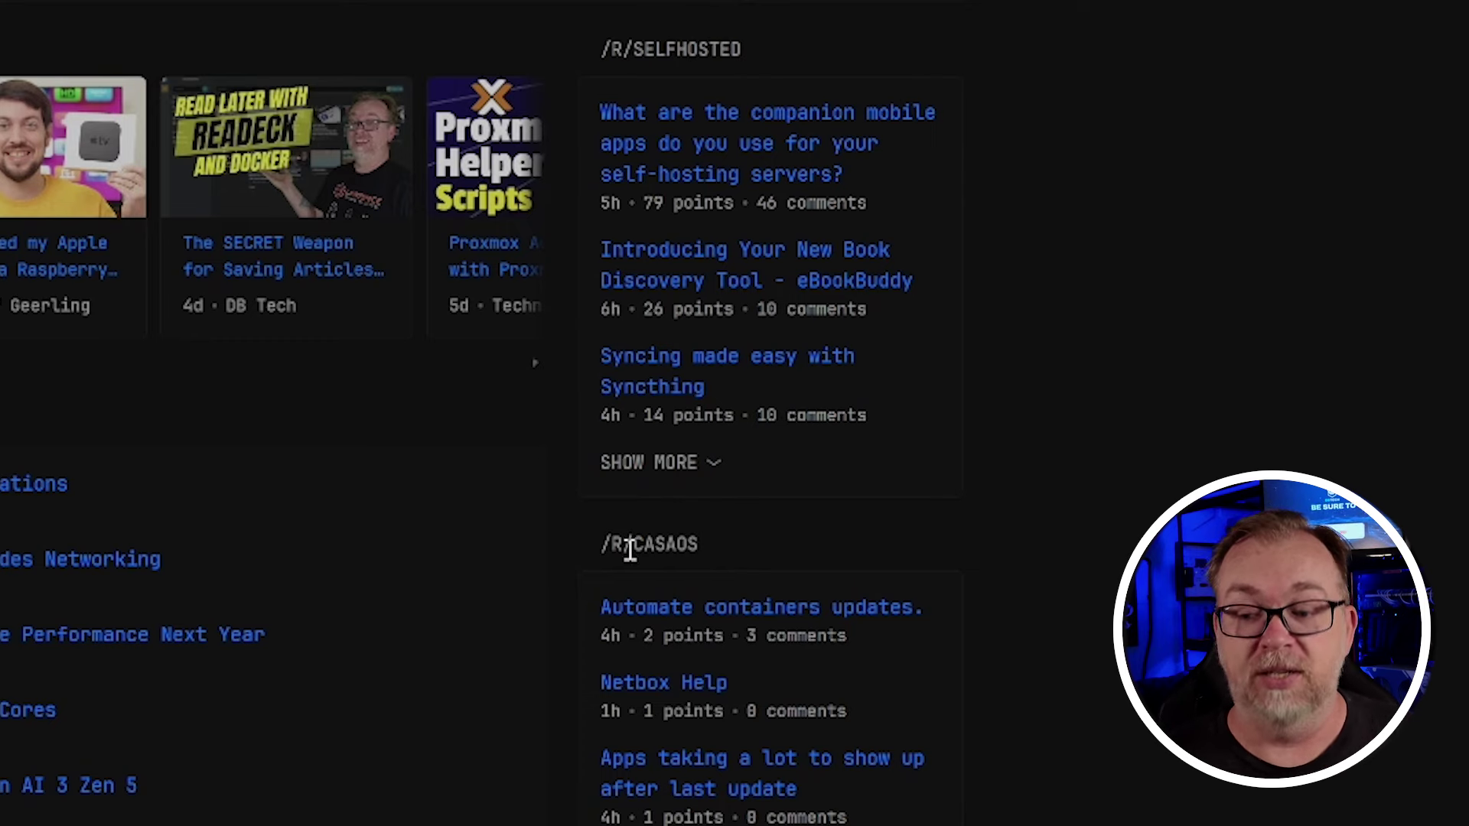
Show more posts in the right column's /r/selfhosted widget
scroll(623, 287, down, 5)
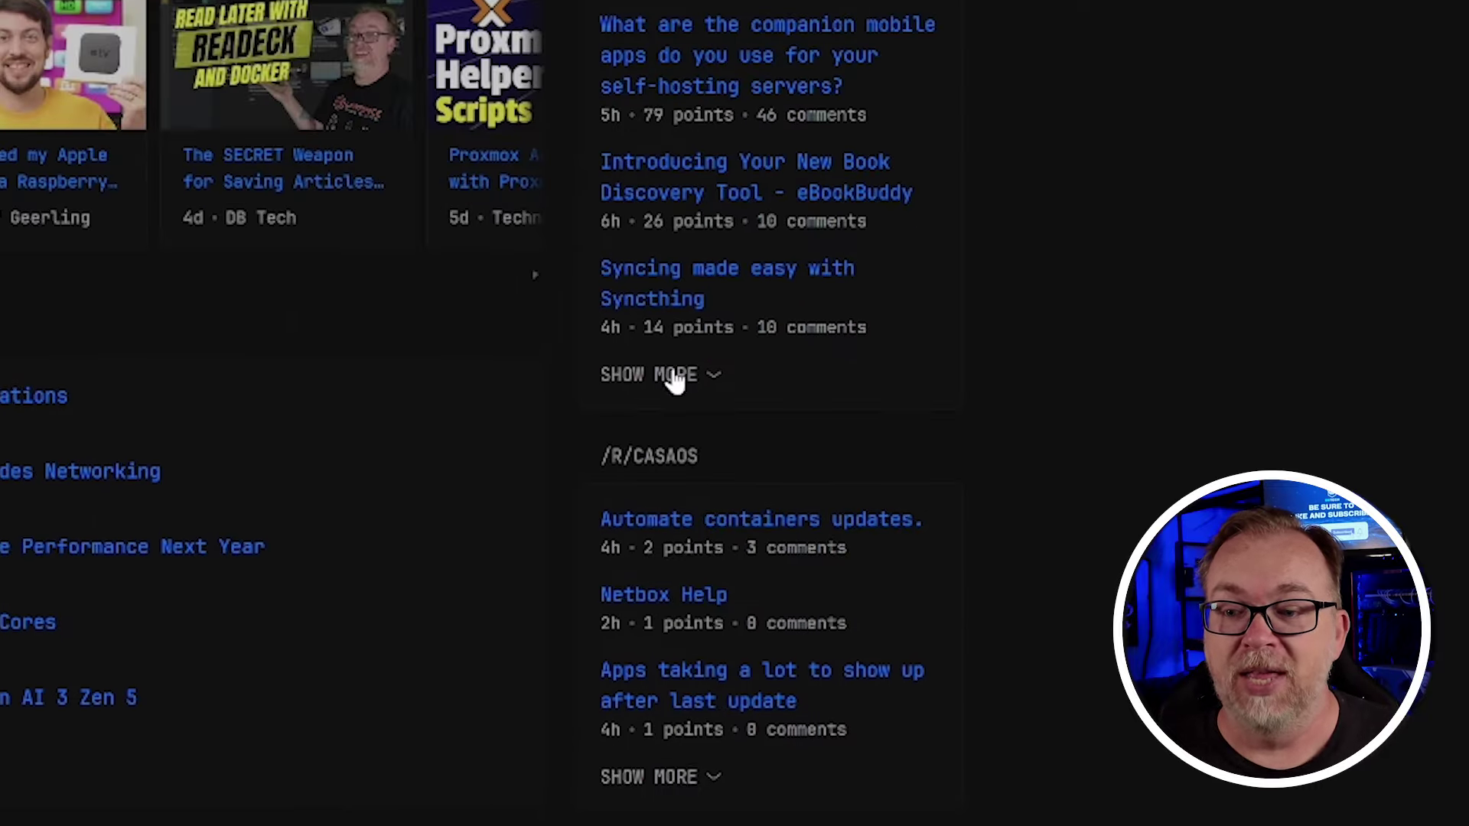
click(635, 451)
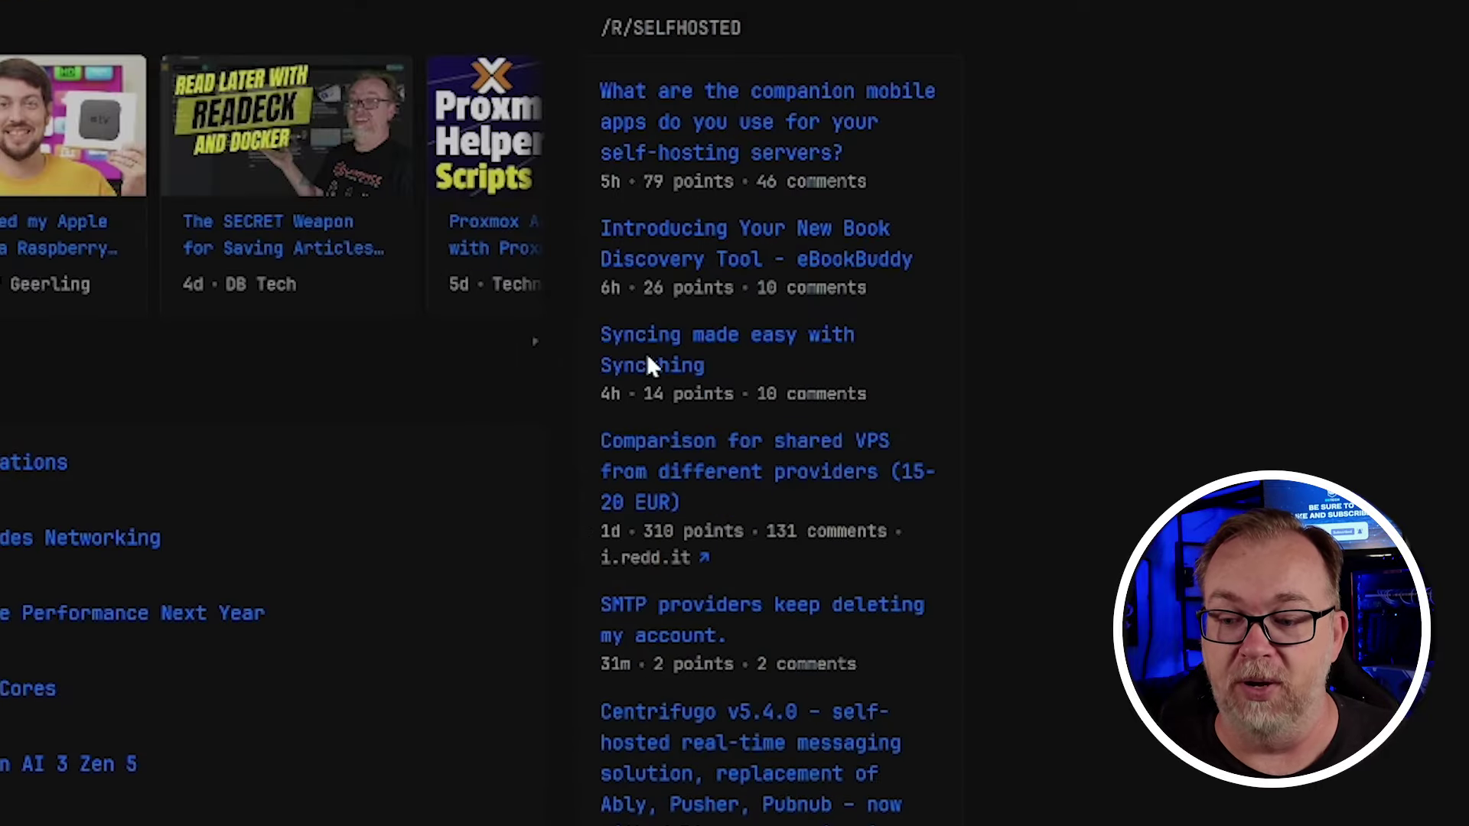
scroll(685, 564, down, 10)
scroll(686, 564, up, 8)
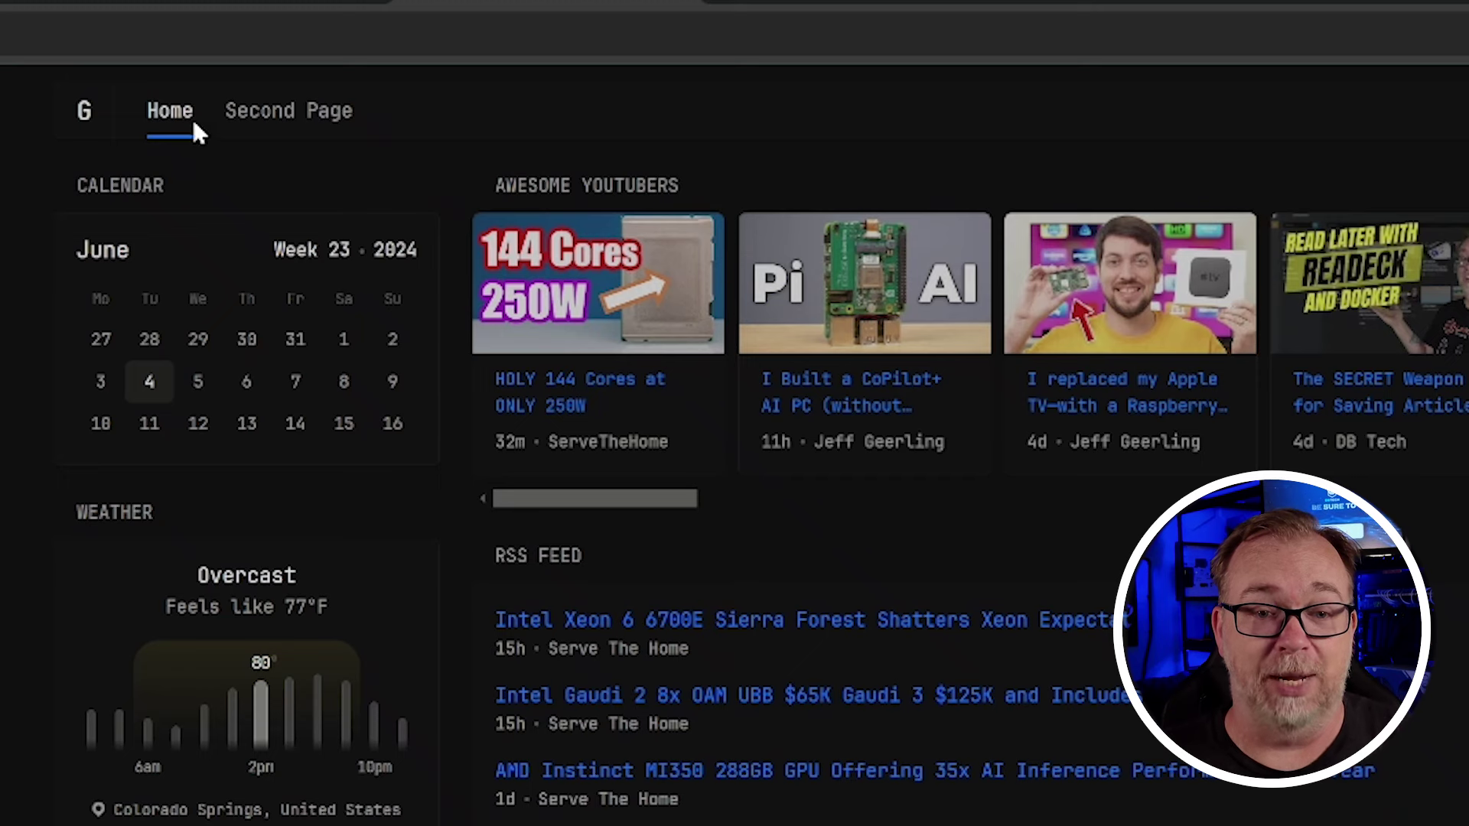
click(263, 115)
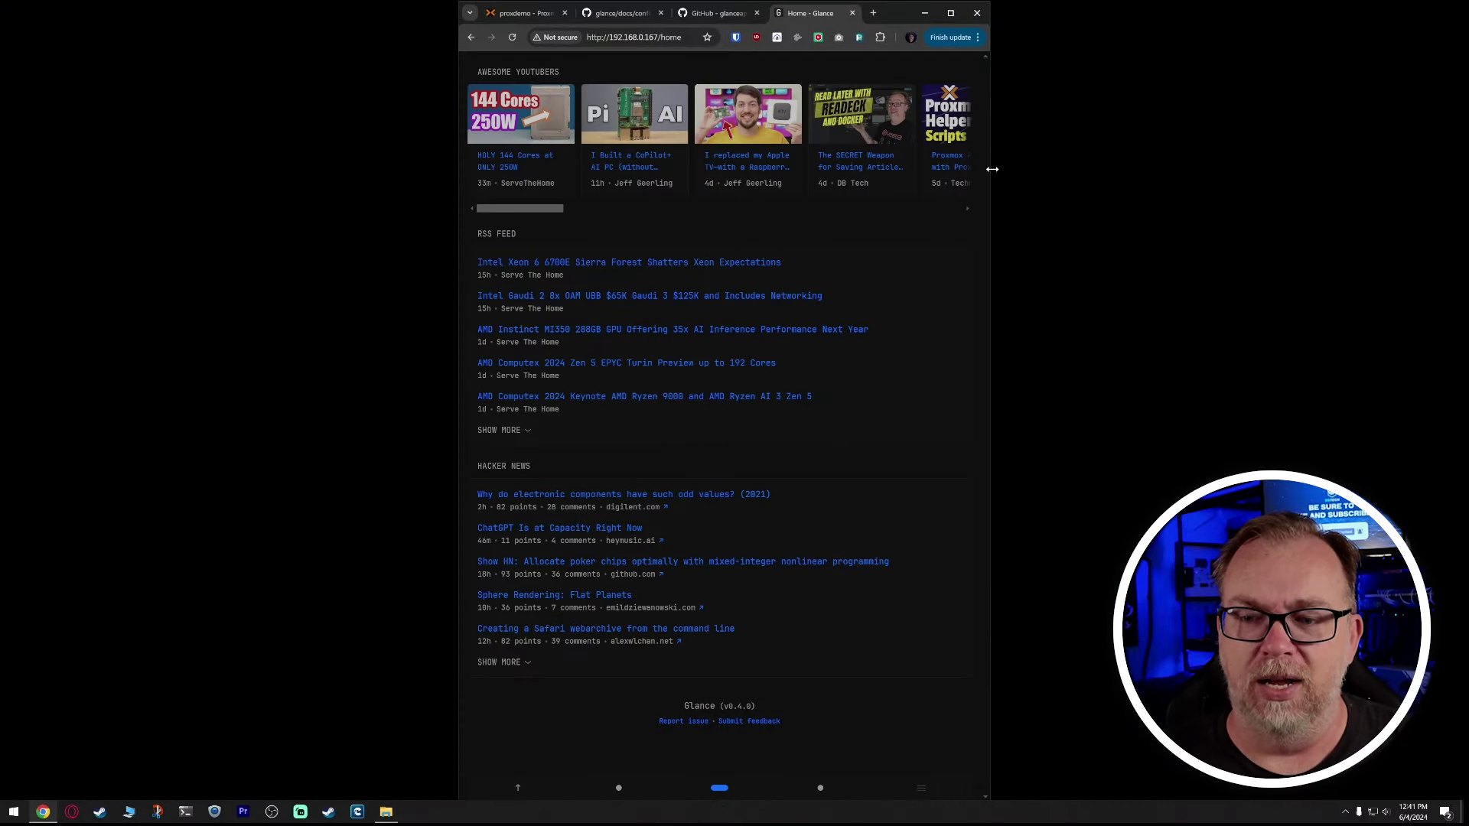
Narrow the browser window to phone width so Glance stacks into one column
drag(992, 168, 843, 189)
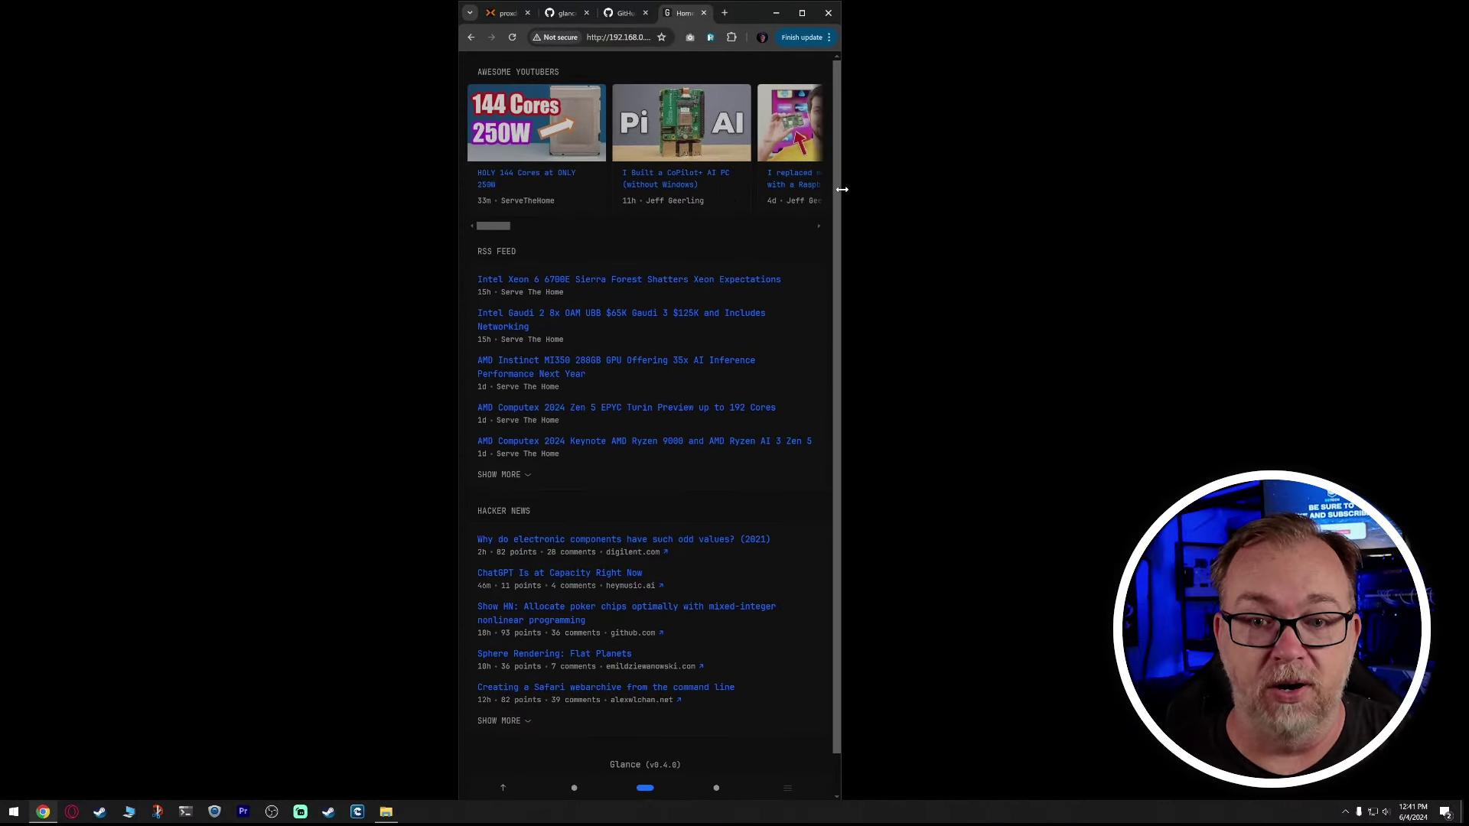
scroll(693, 220, down, 1)
scroll(693, 219, up, 1)
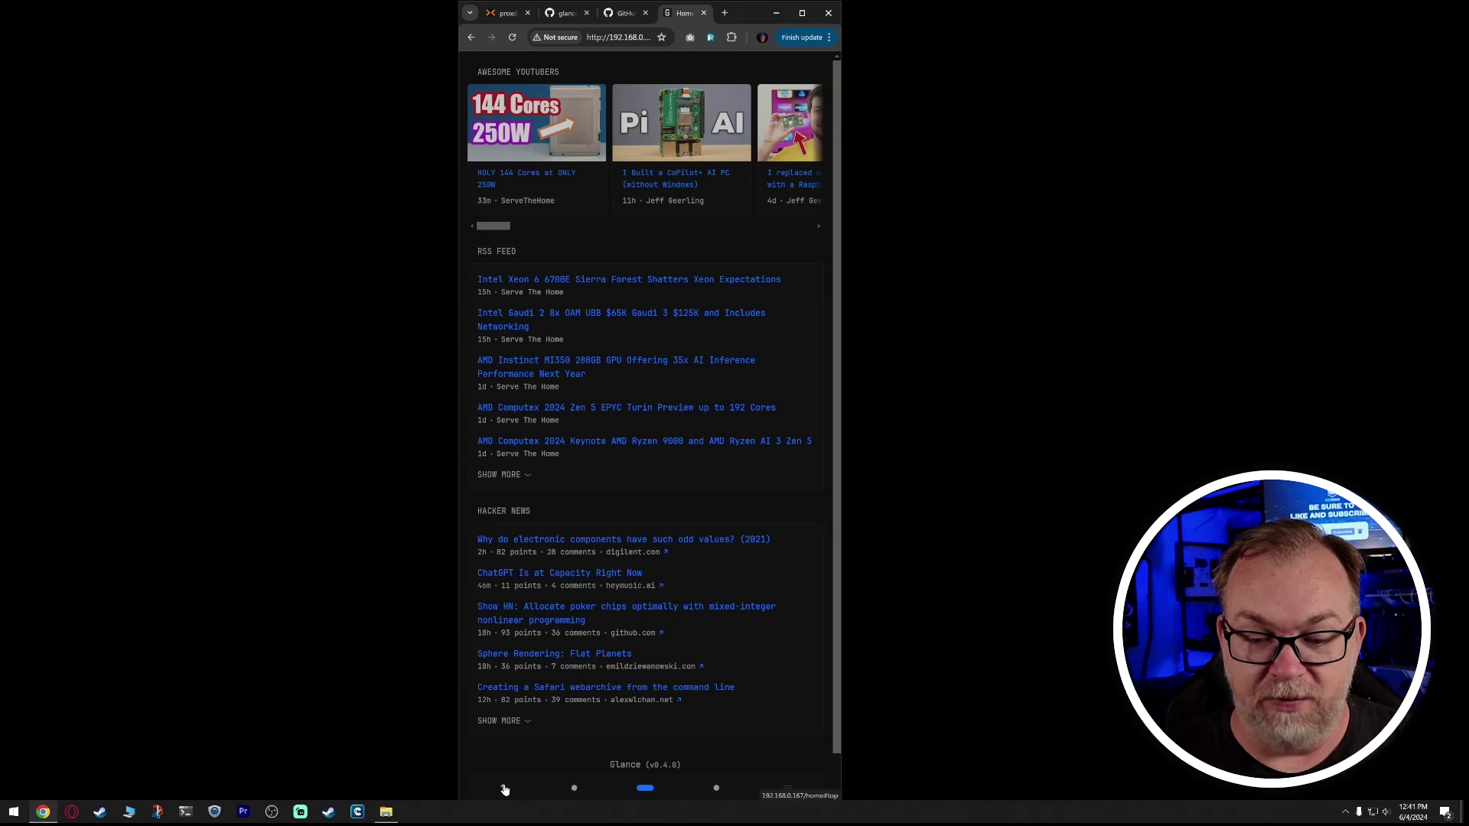
scroll(564, 715, down, 1)
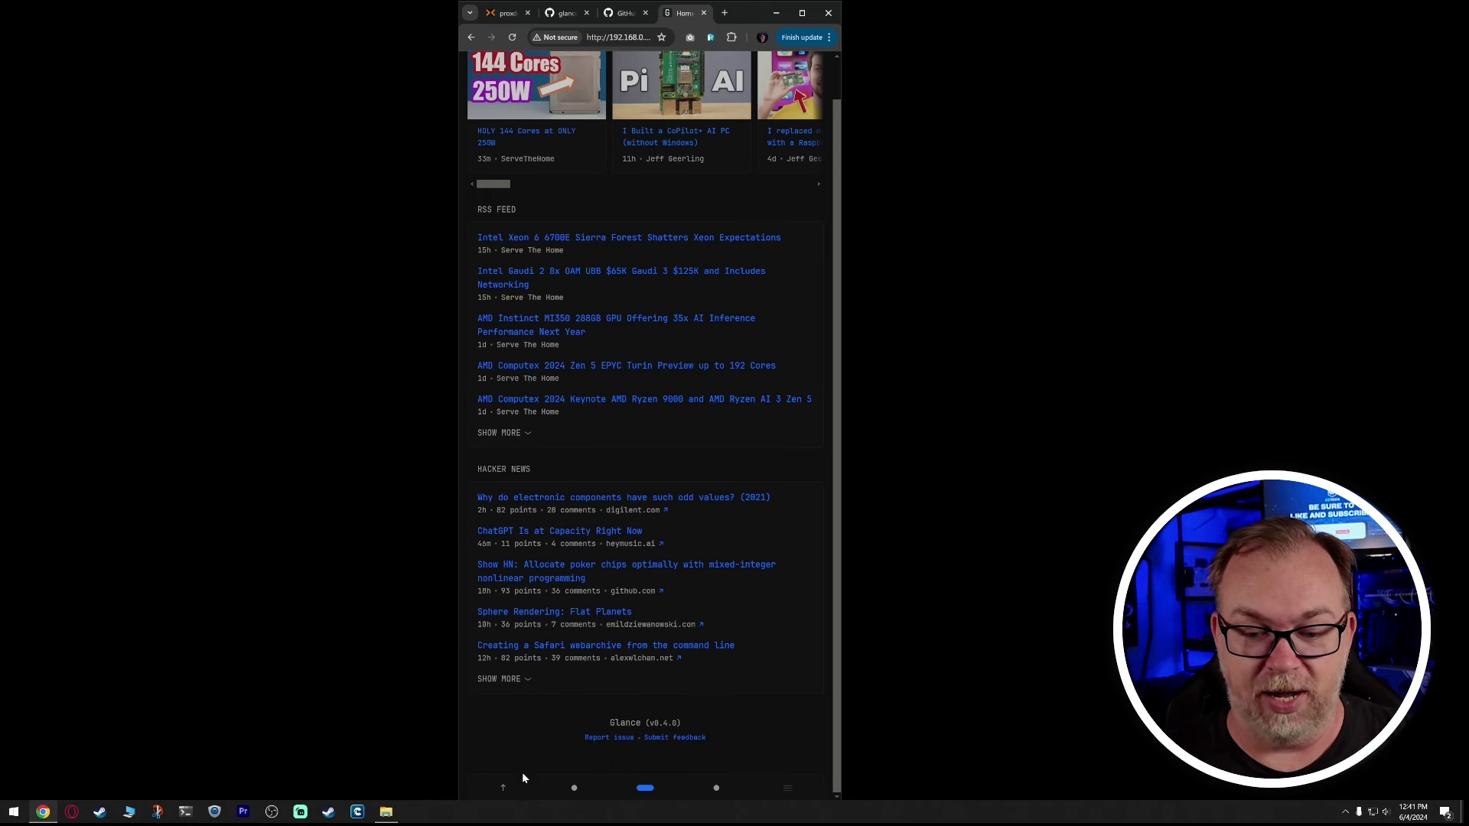
scroll(501, 794, up, 1)
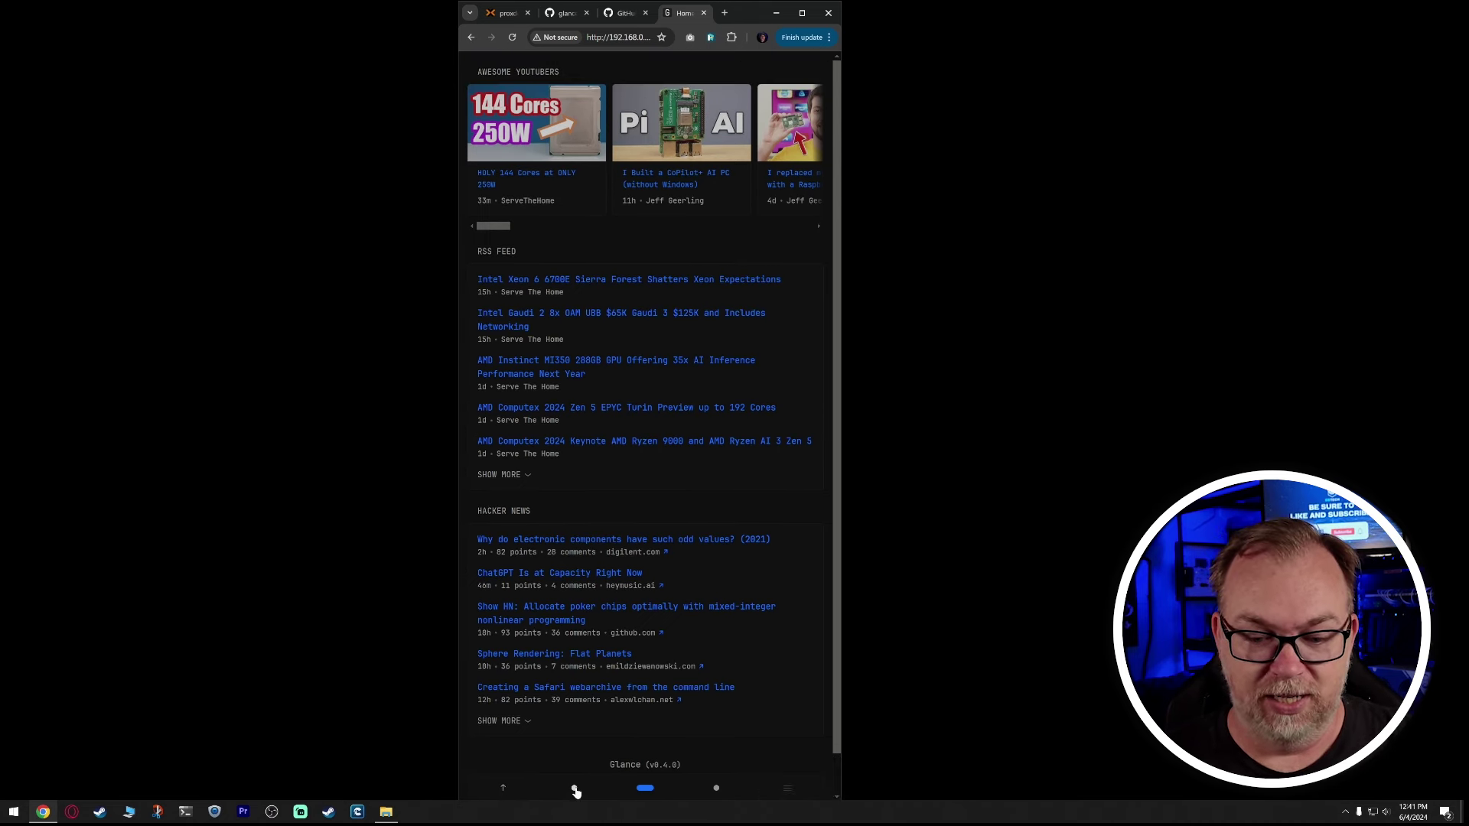
click(575, 789)
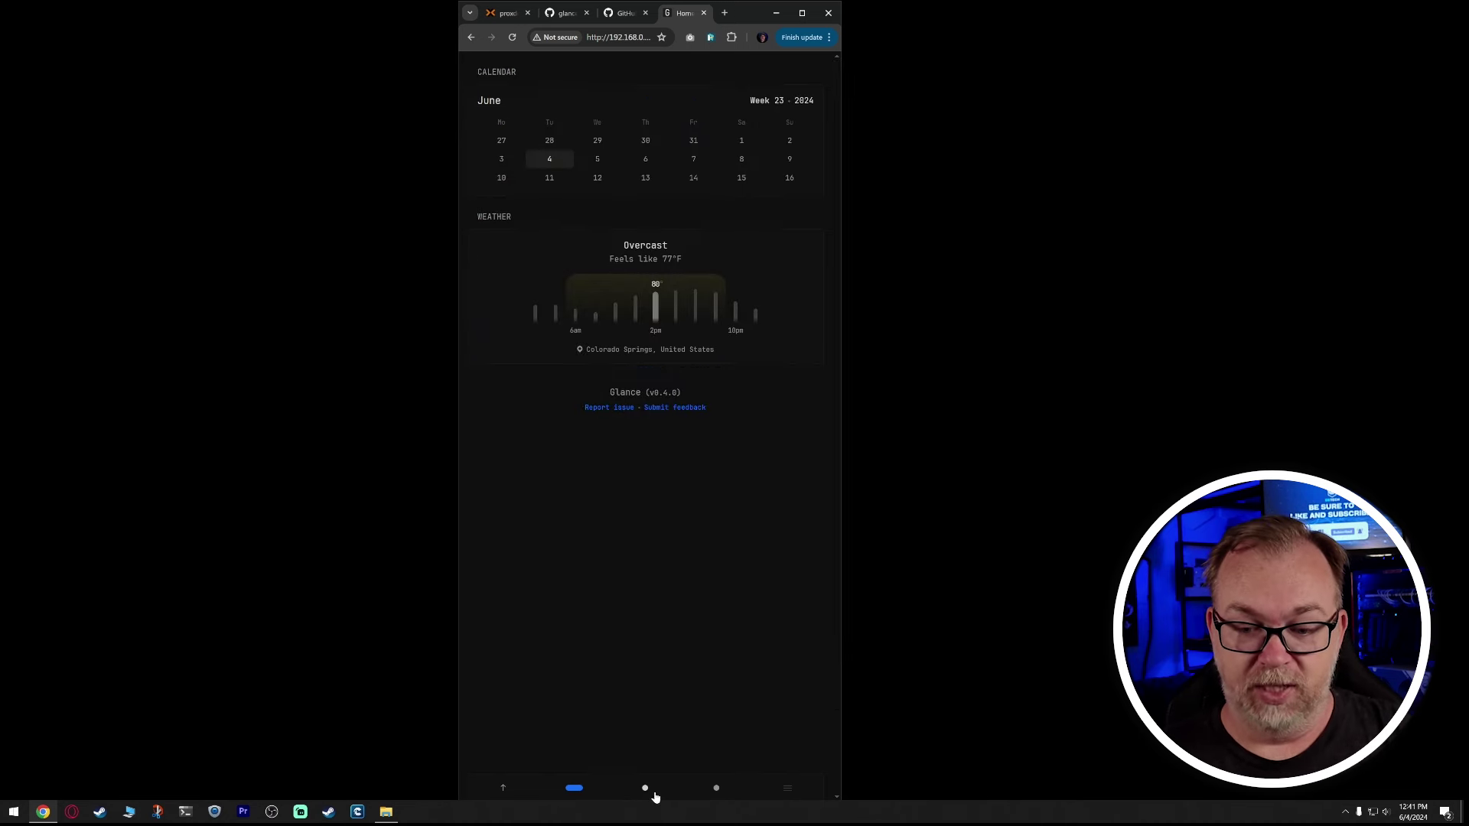
click(656, 797)
click(710, 793)
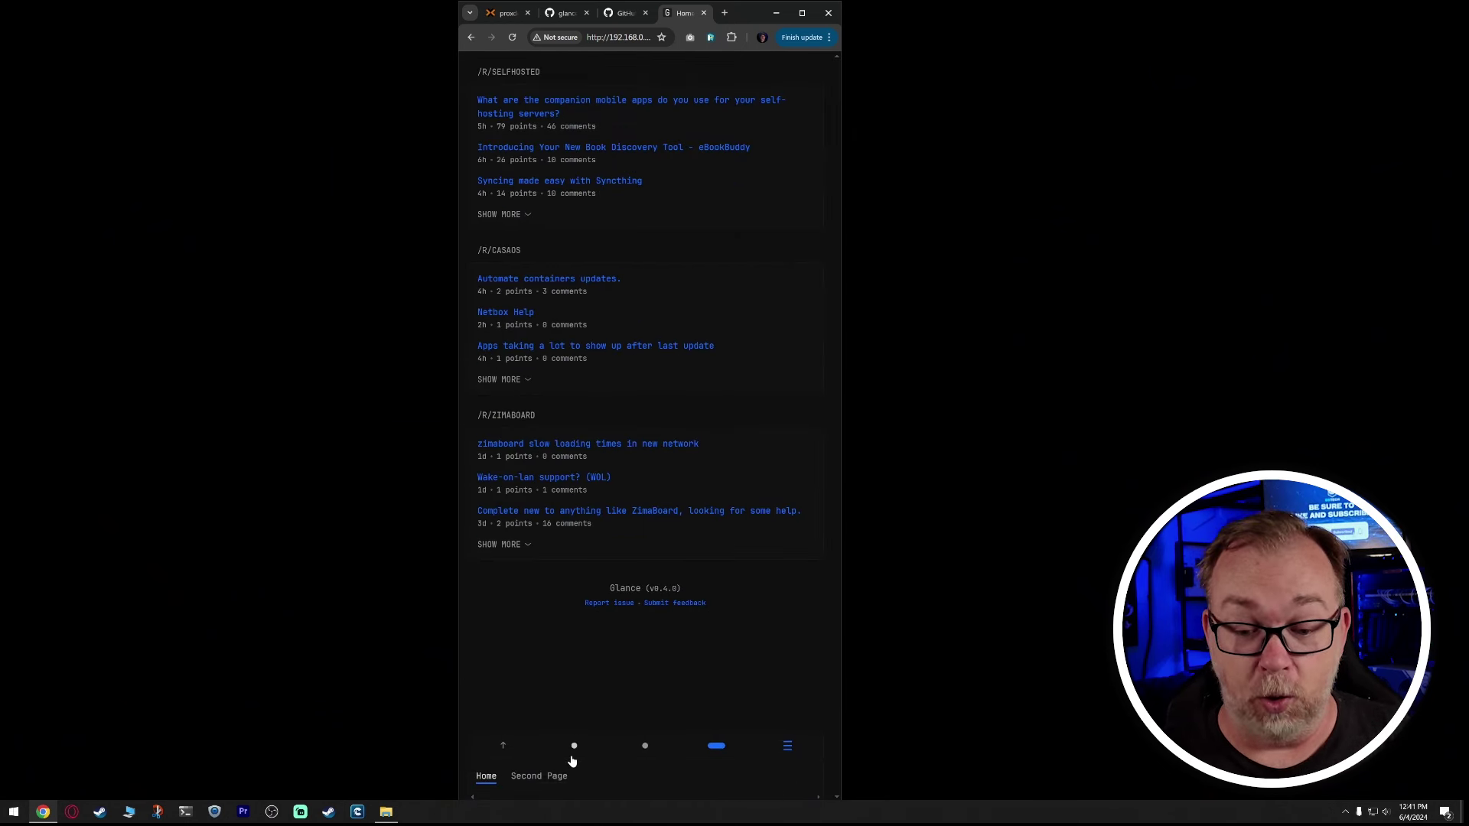
click(574, 755)
click(645, 751)
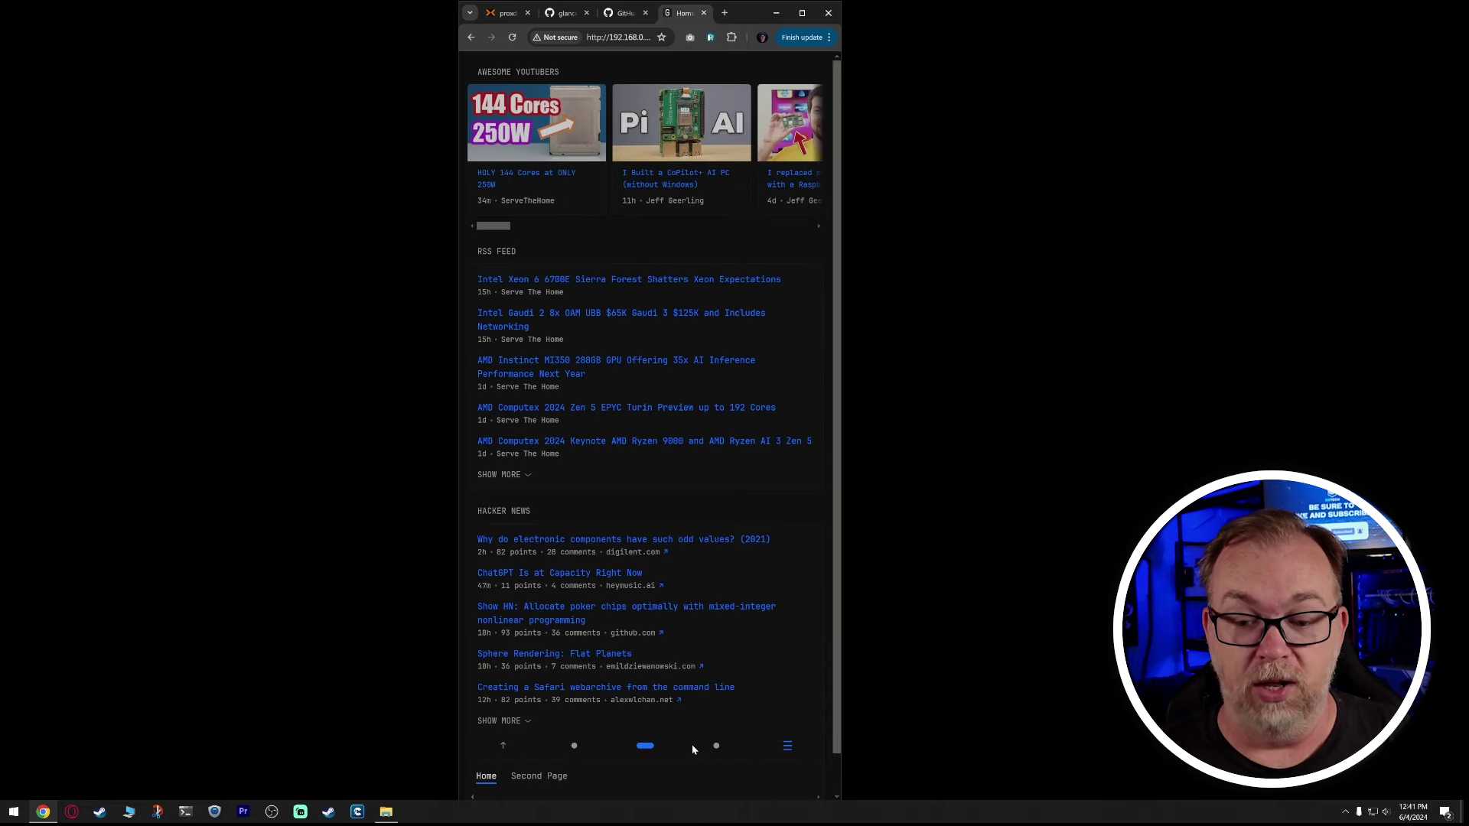
click(714, 747)
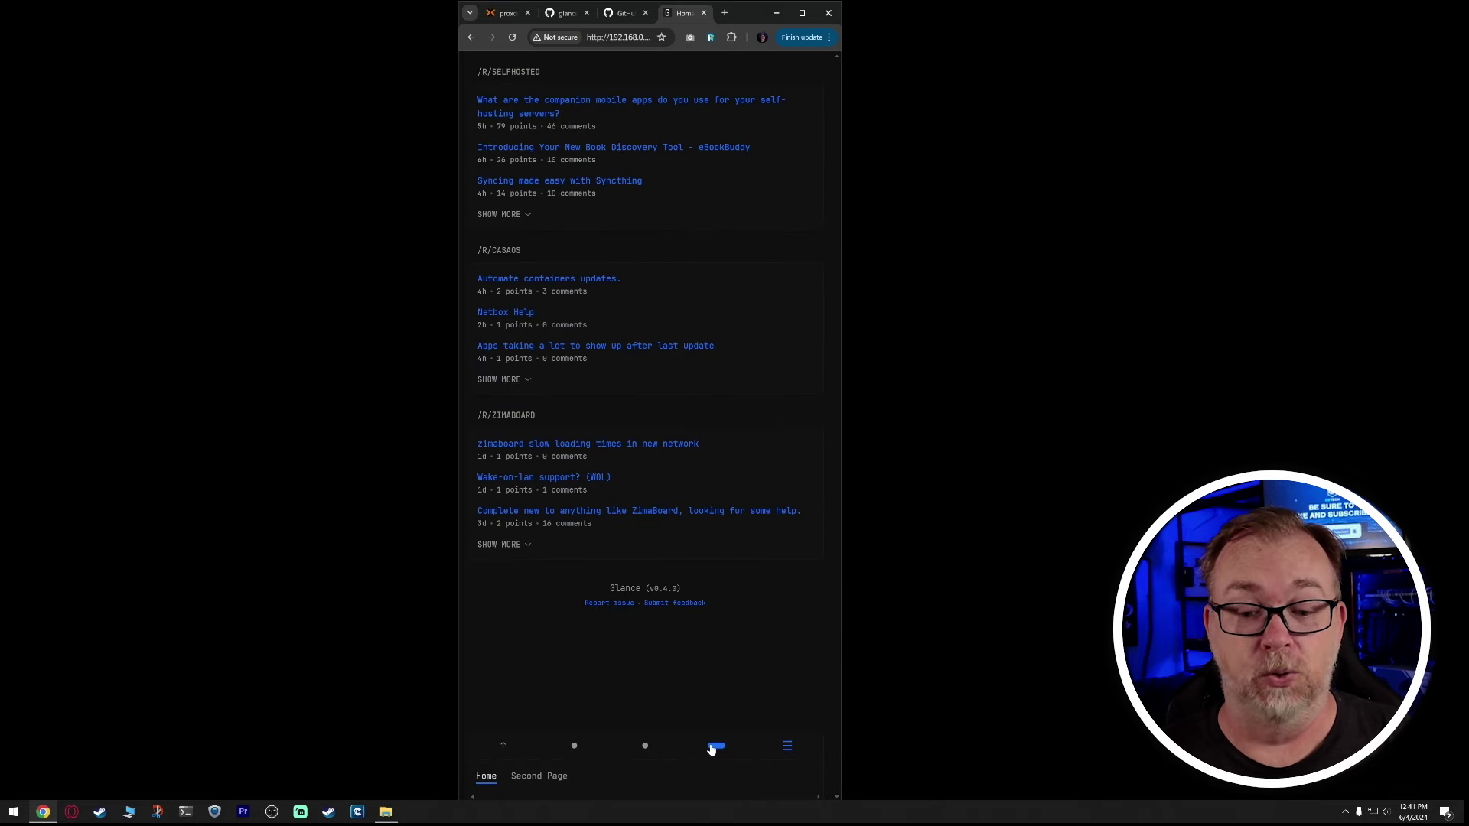
click(538, 777)
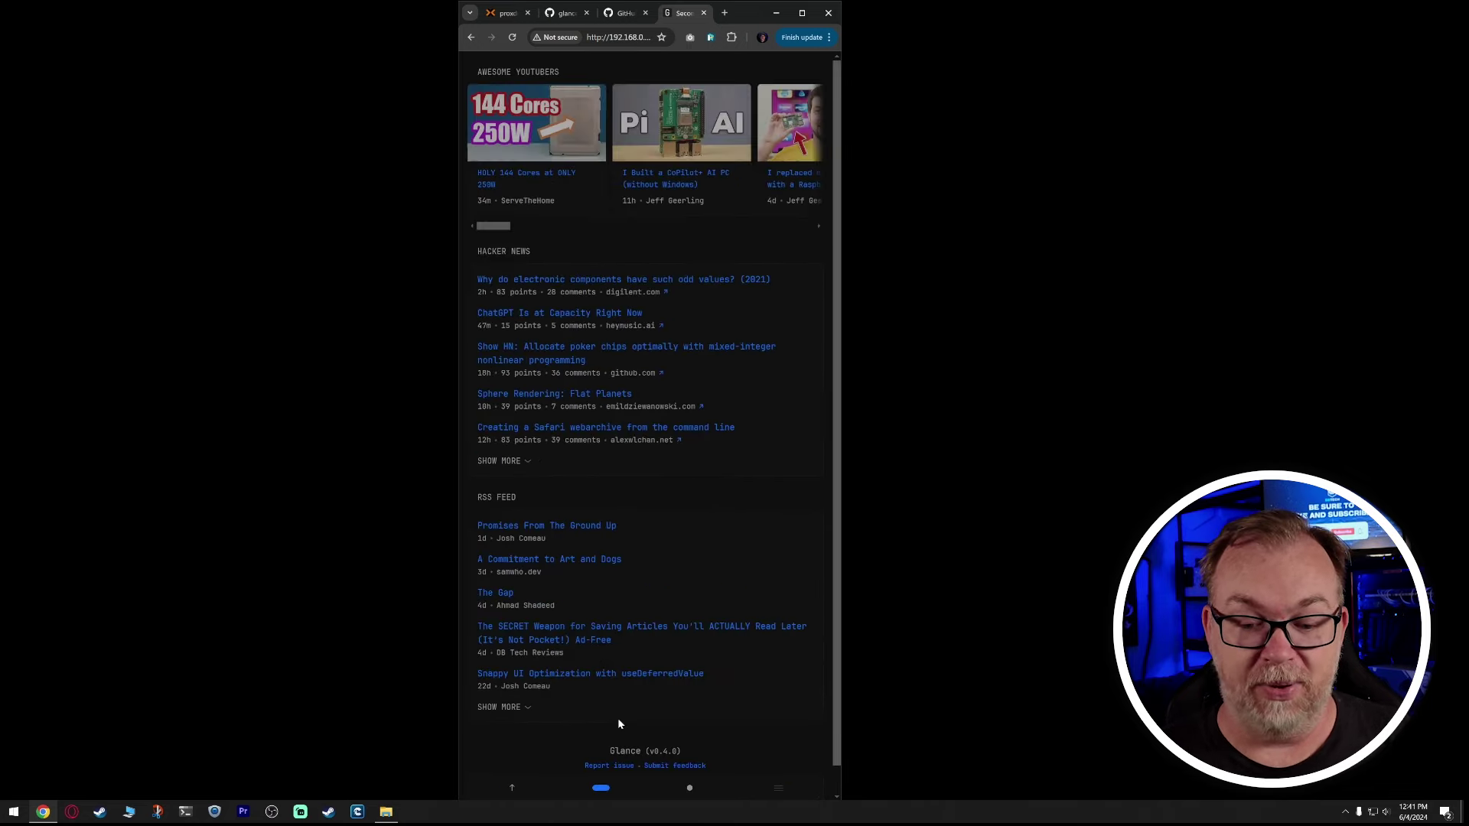
click(688, 789)
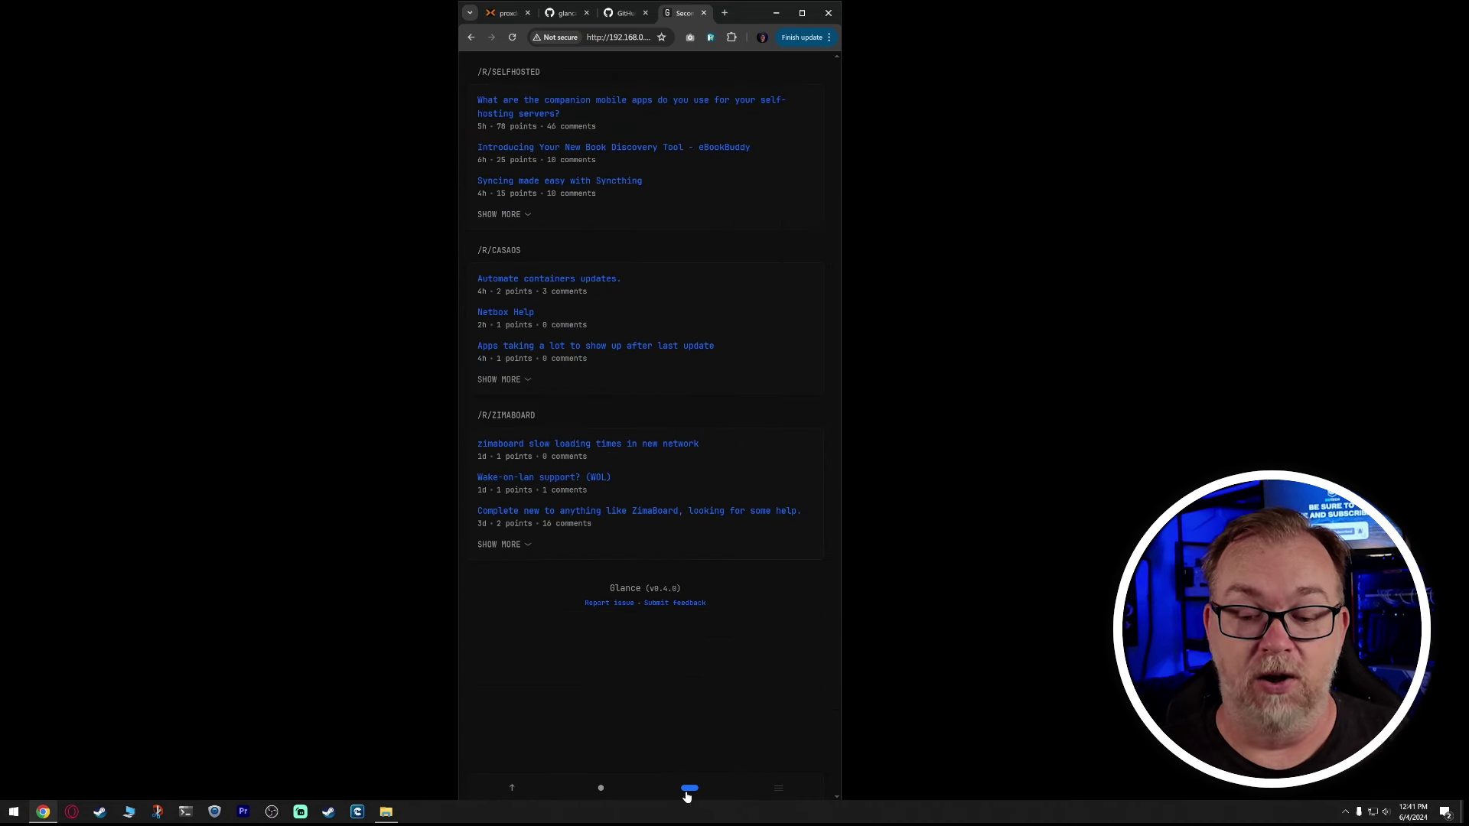
click(596, 791)
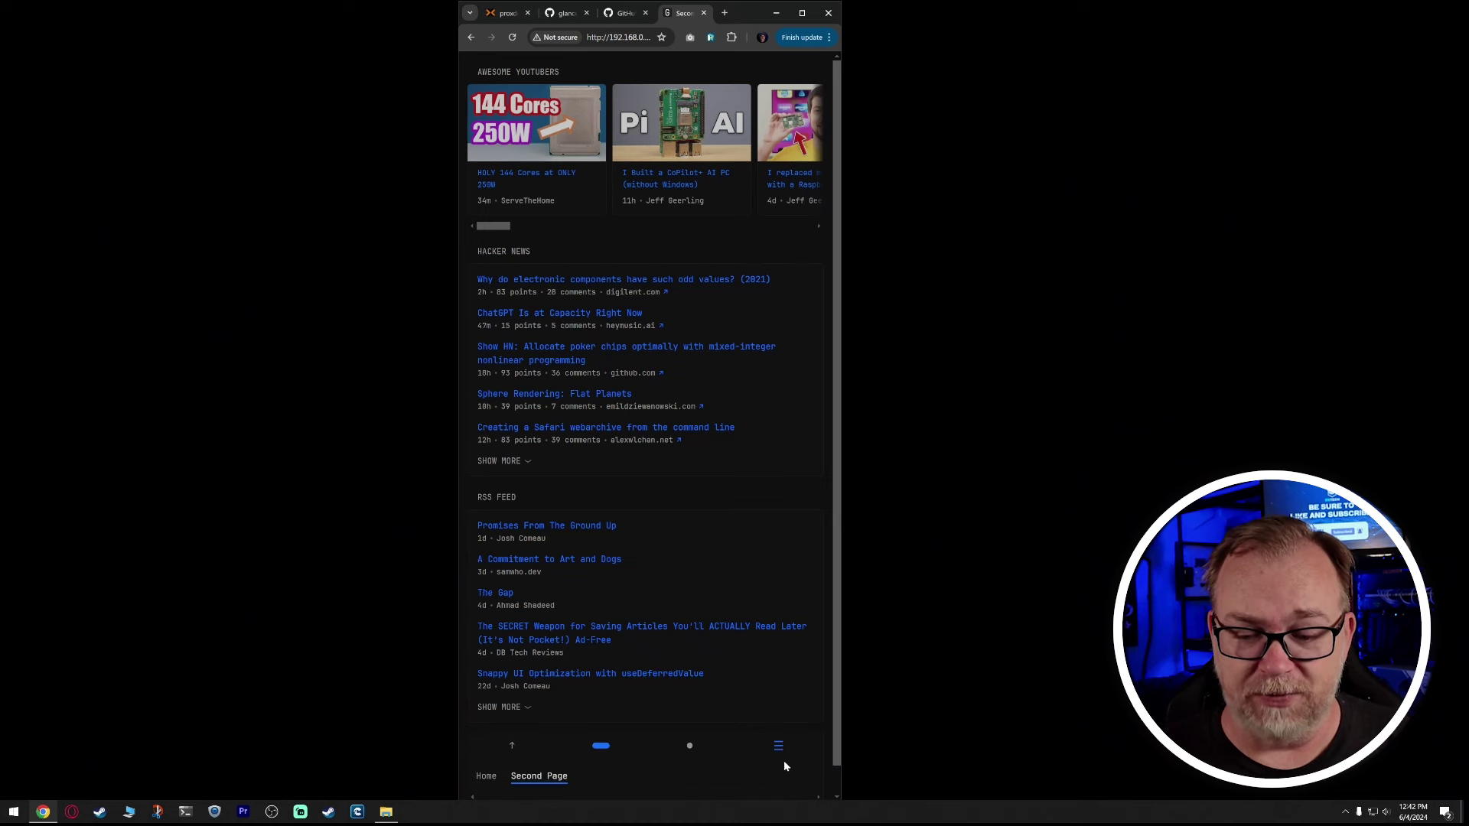
click(487, 777)
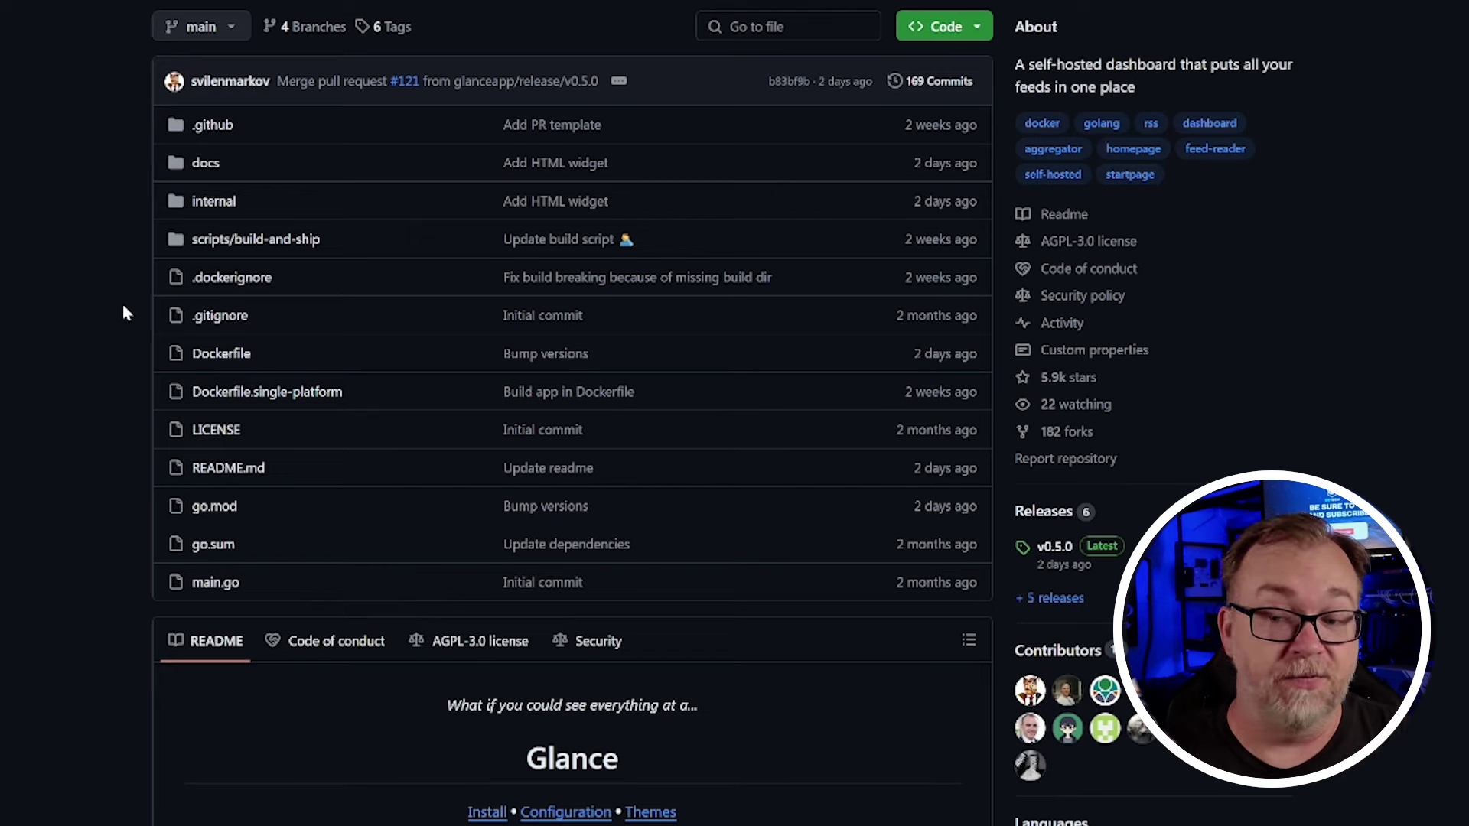
Scroll the Glance README and open the enlarged themes-example.png image
scroll(130, 459, down, 6)
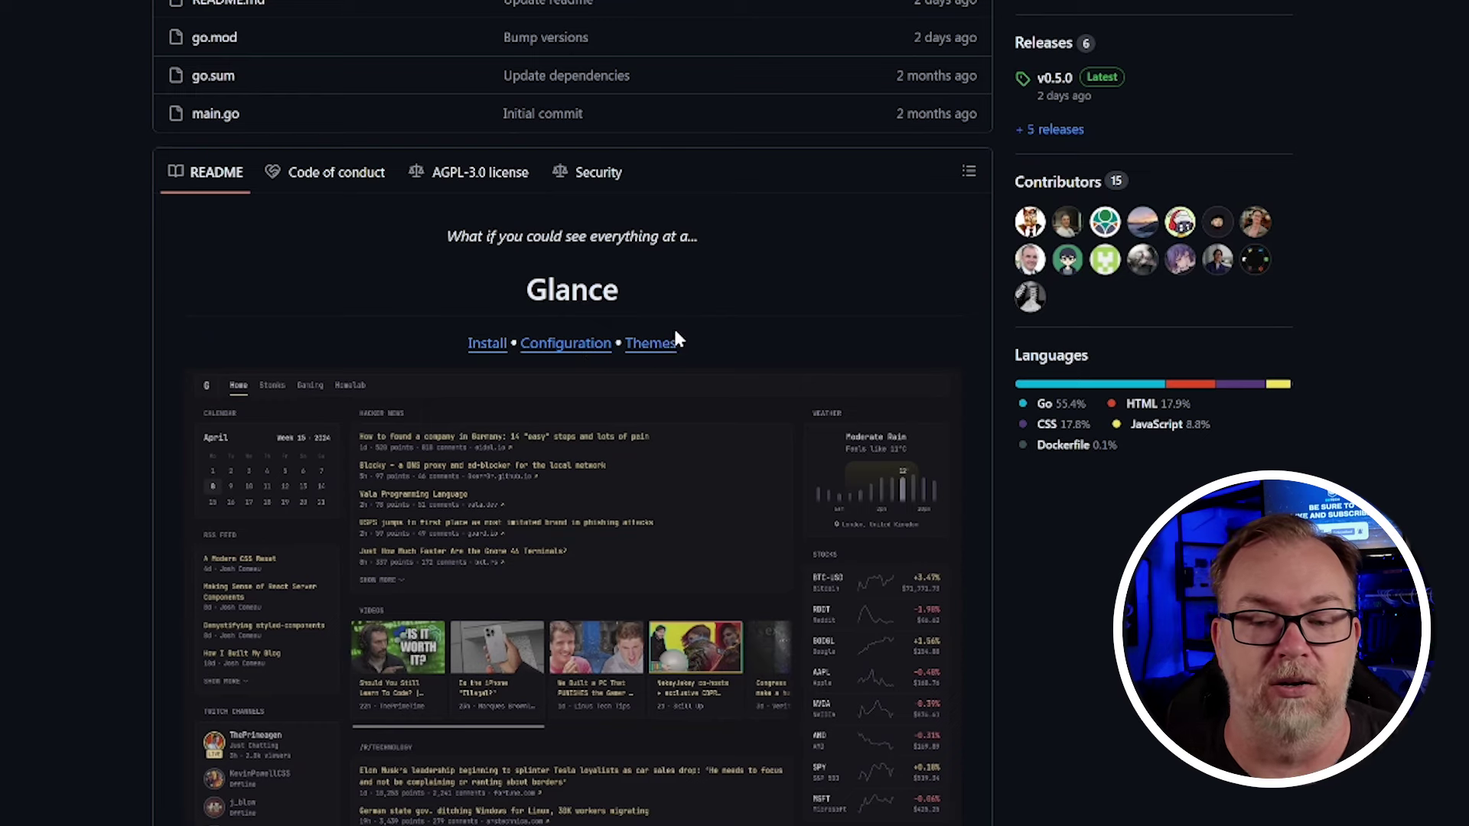
scroll(666, 344, down, 2)
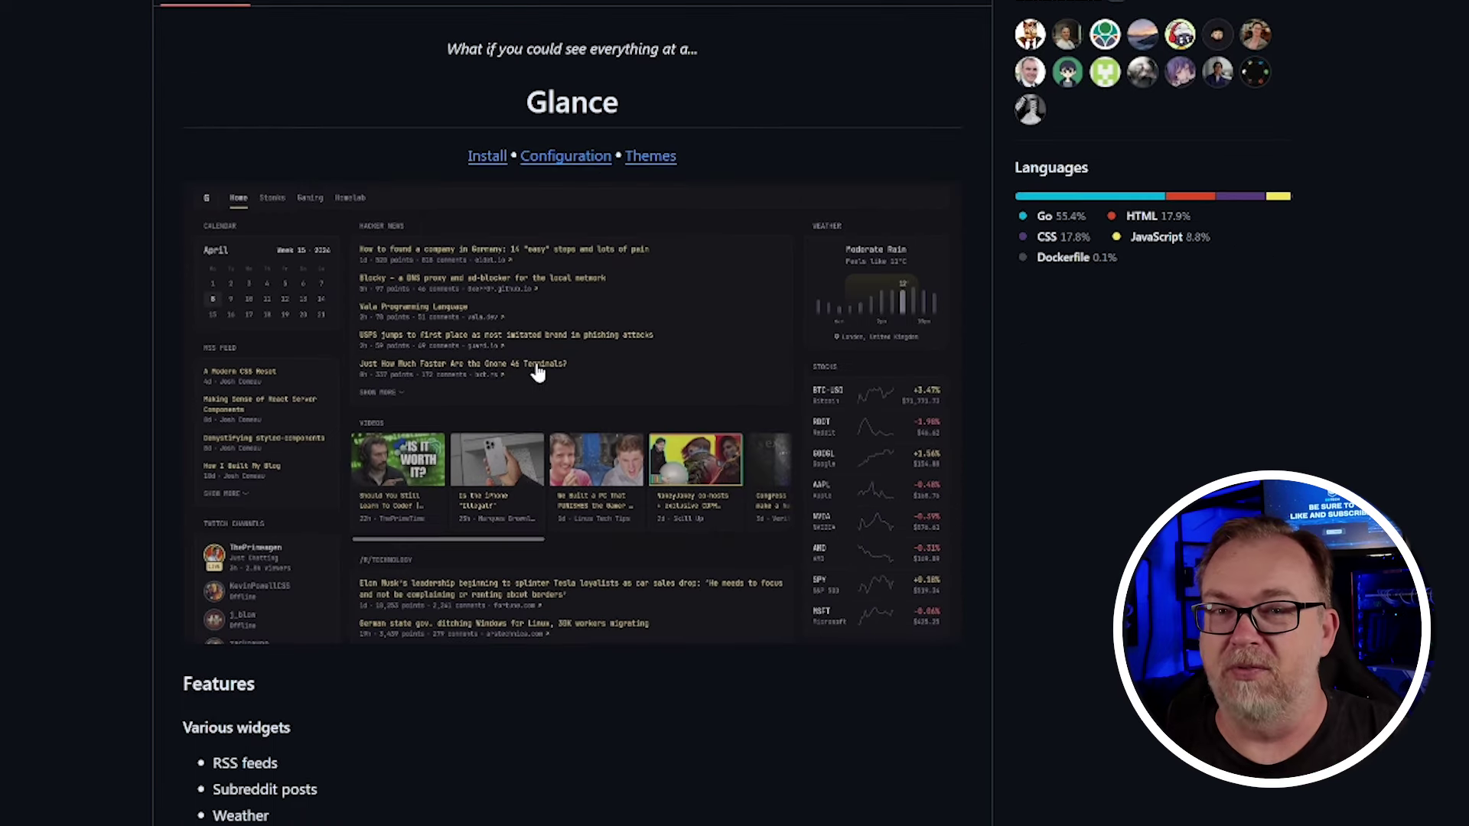
scroll(563, 390, down, 7)
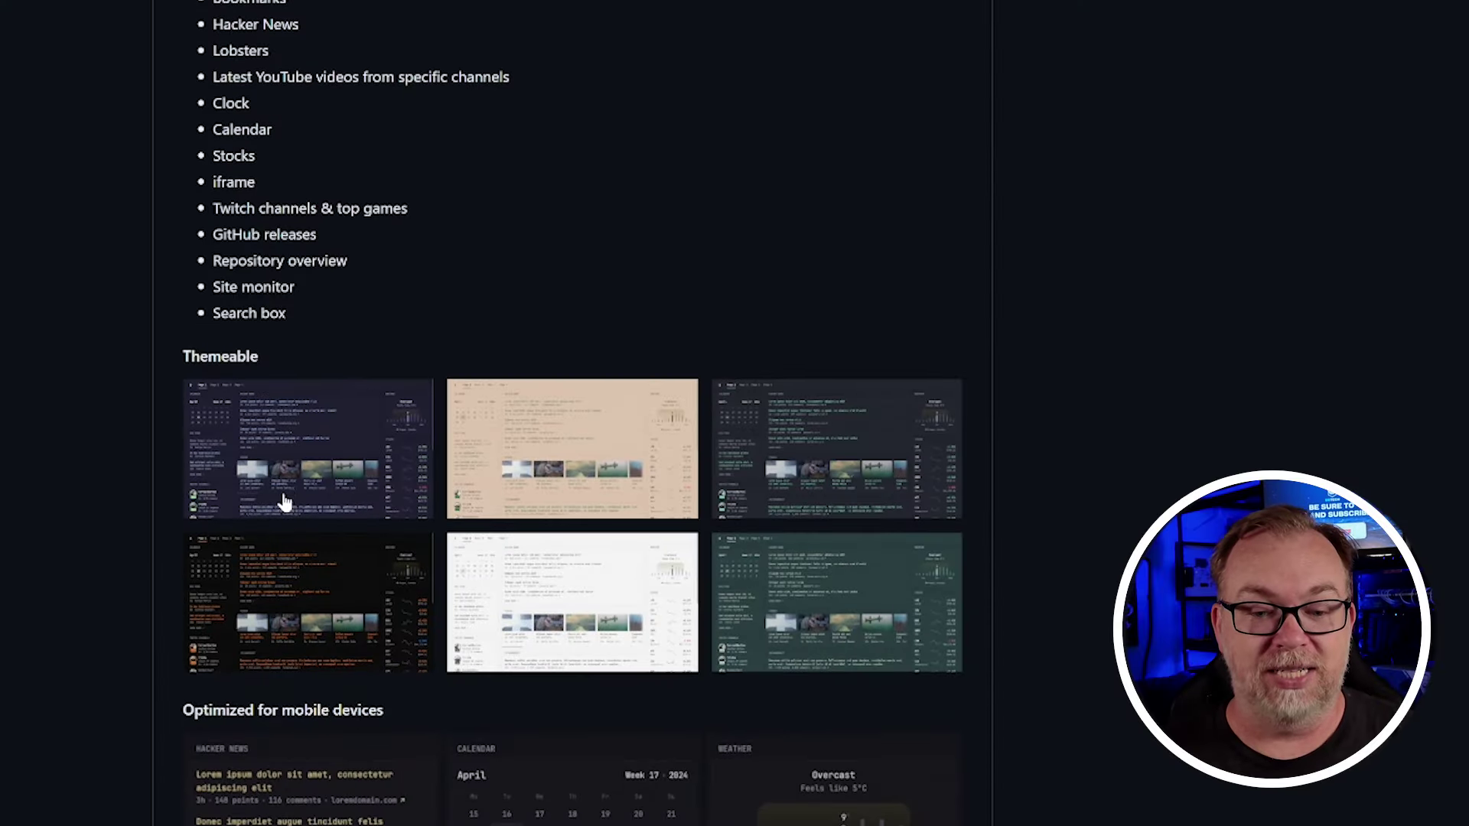
click(289, 439)
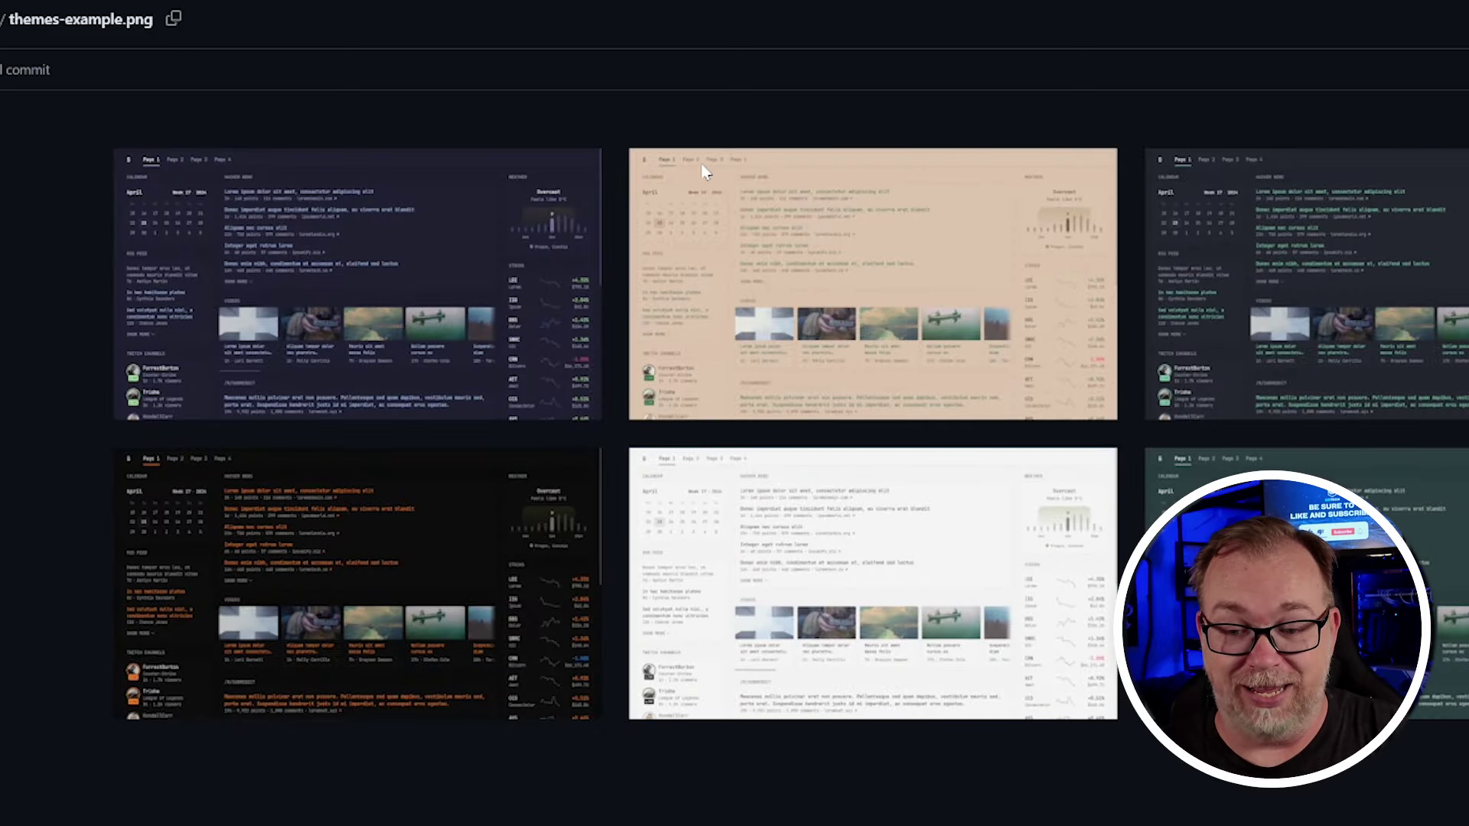
Return to the README and scroll down to its Configuration and Installation notes
key(alt+Left)
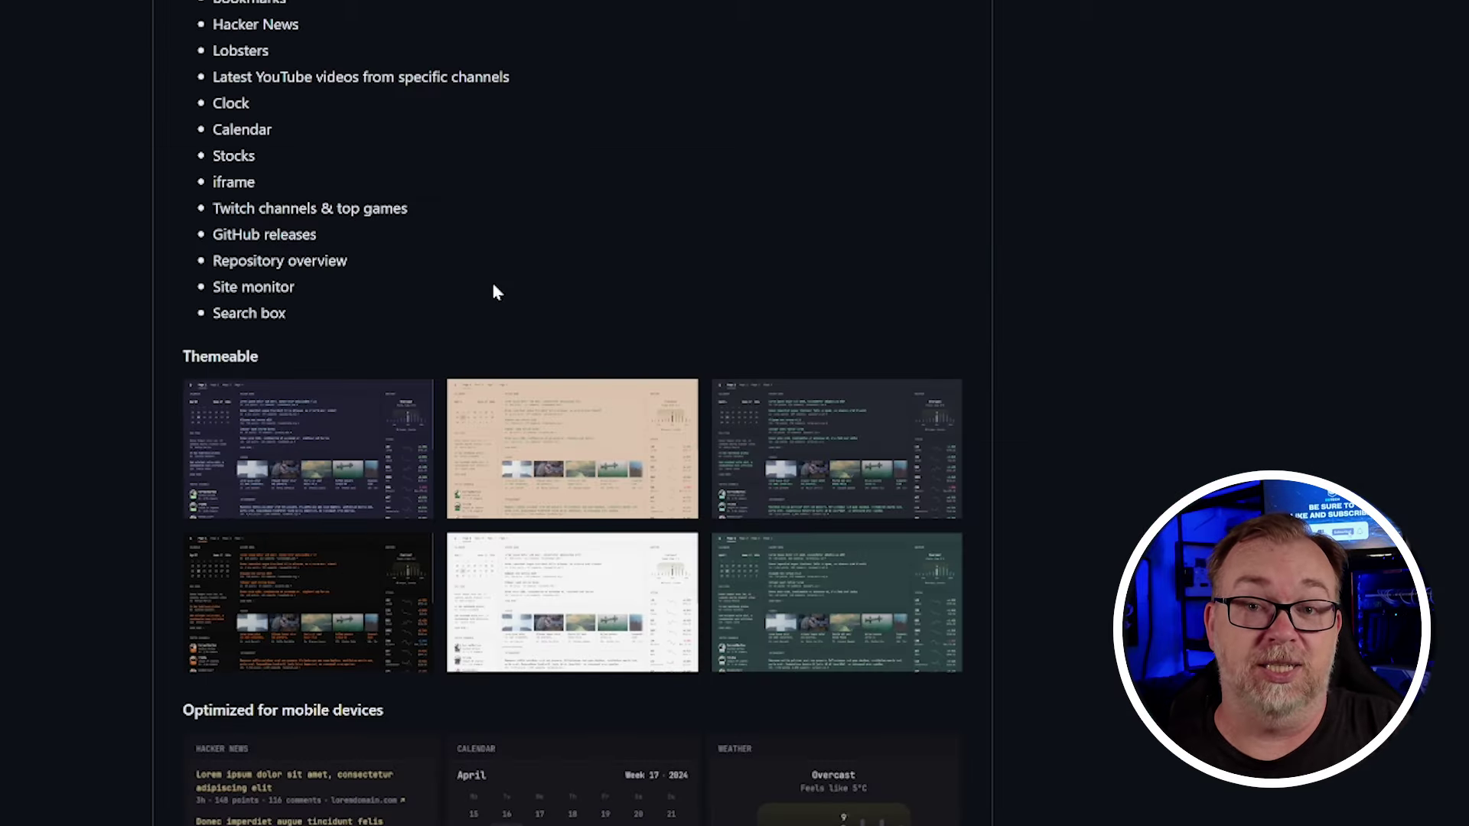
scroll(493, 291, down, 10)
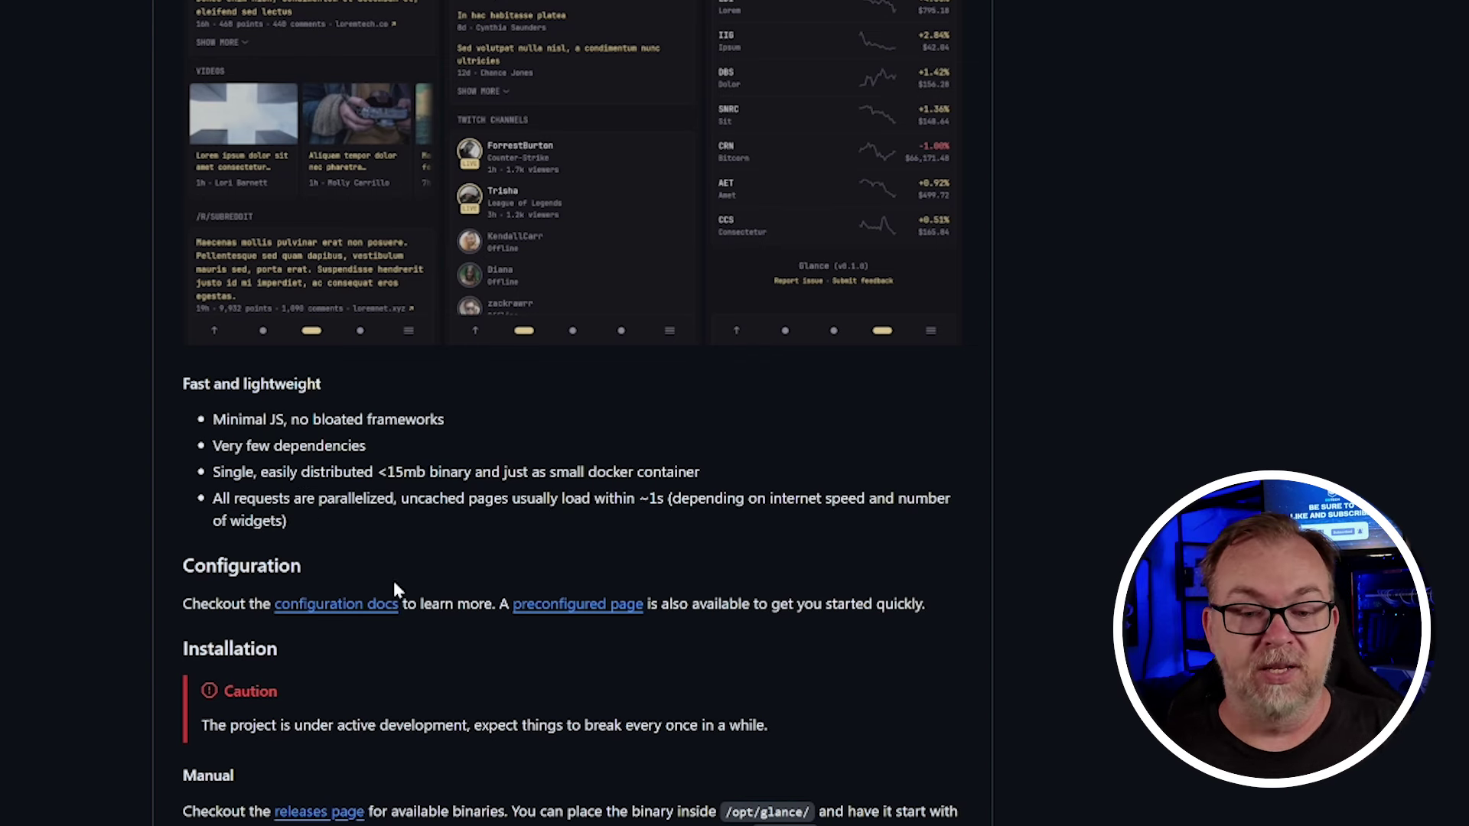
scroll(395, 589, down, 2)
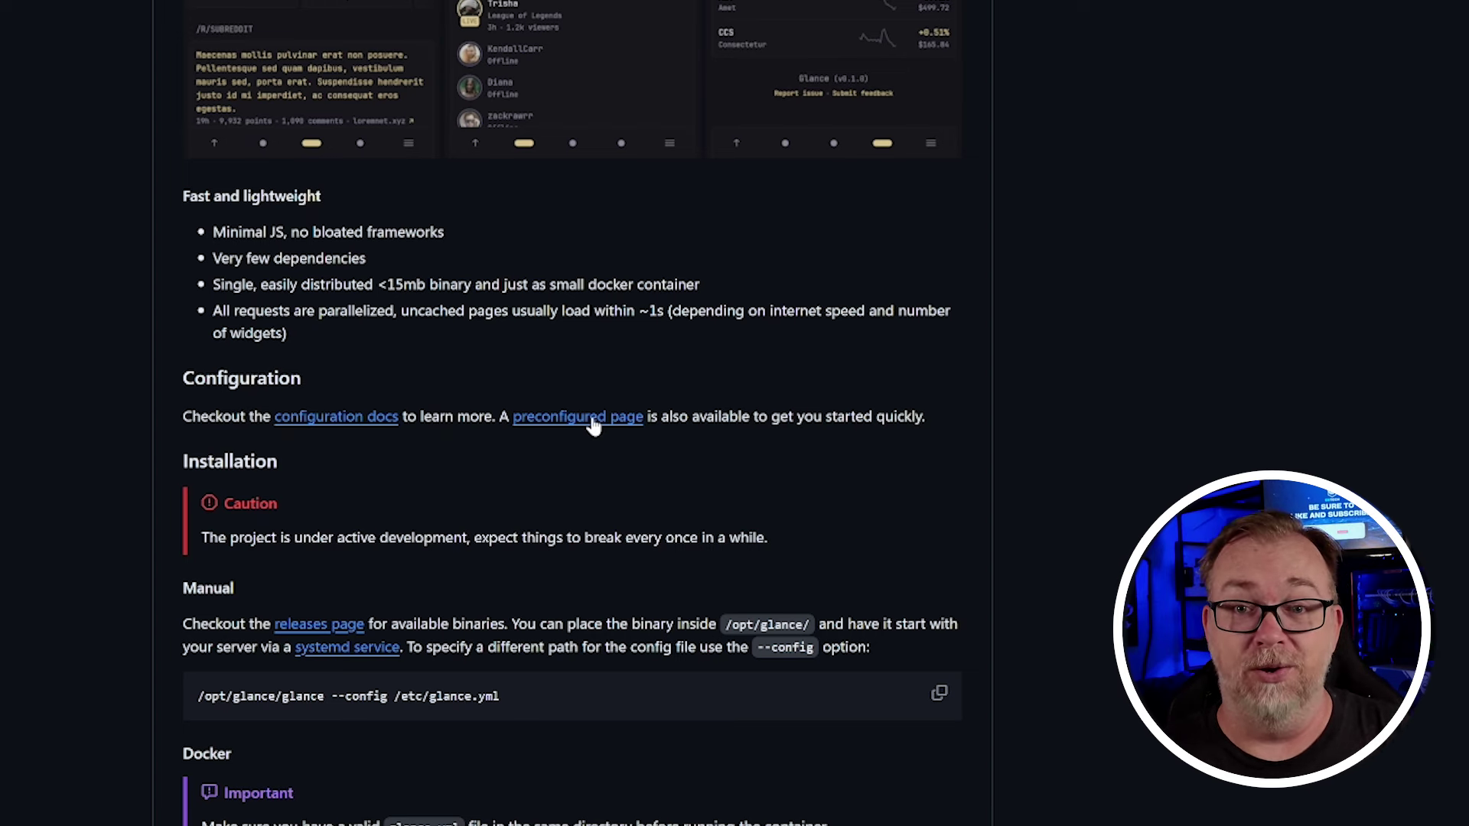
scroll(599, 413, down, 2)
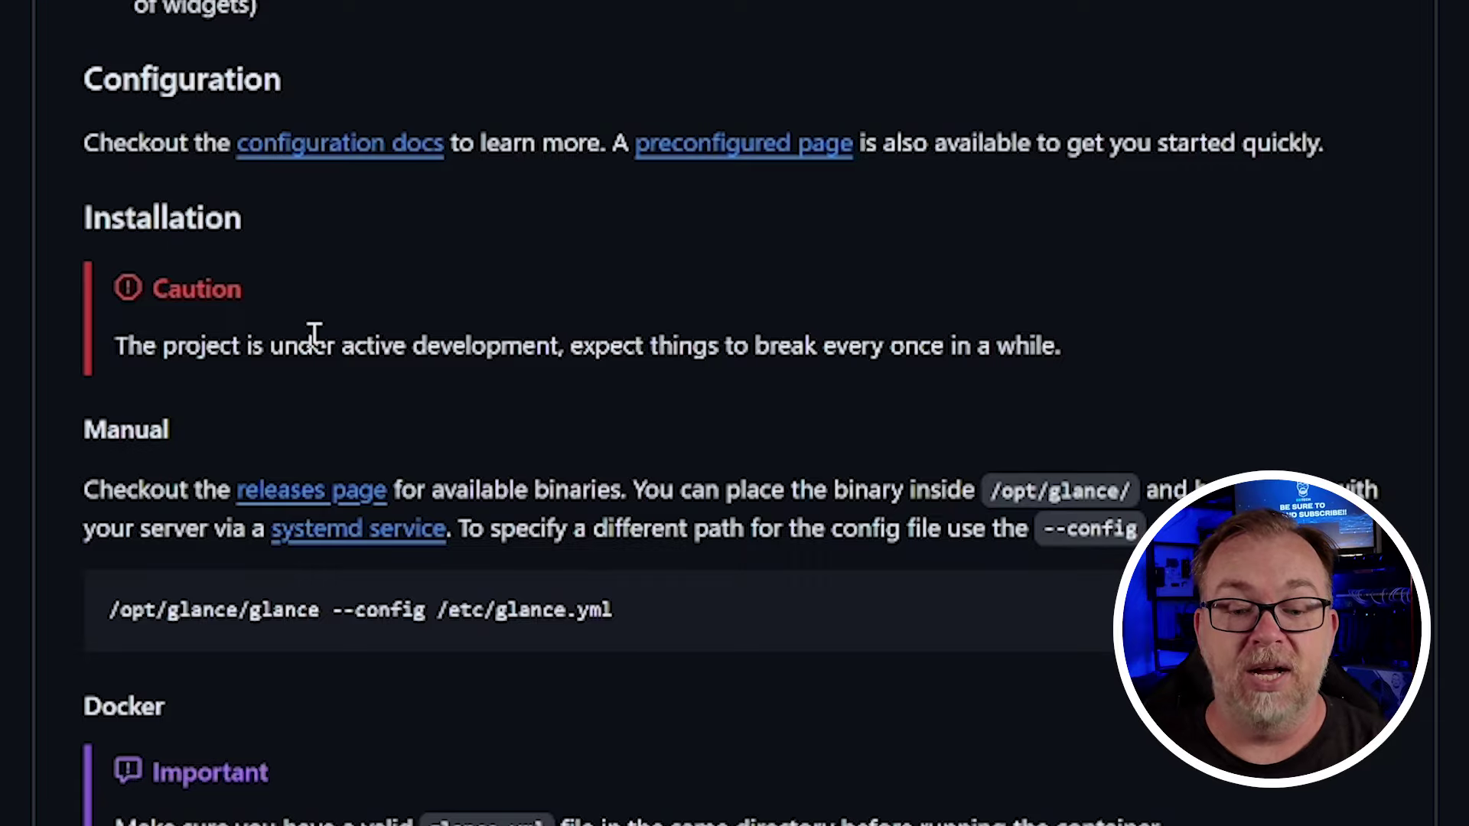
Select the README's docker compose example from 'services:' through '- 8080:8080'
scroll(314, 336, down, 5)
scroll(413, 367, down, 4)
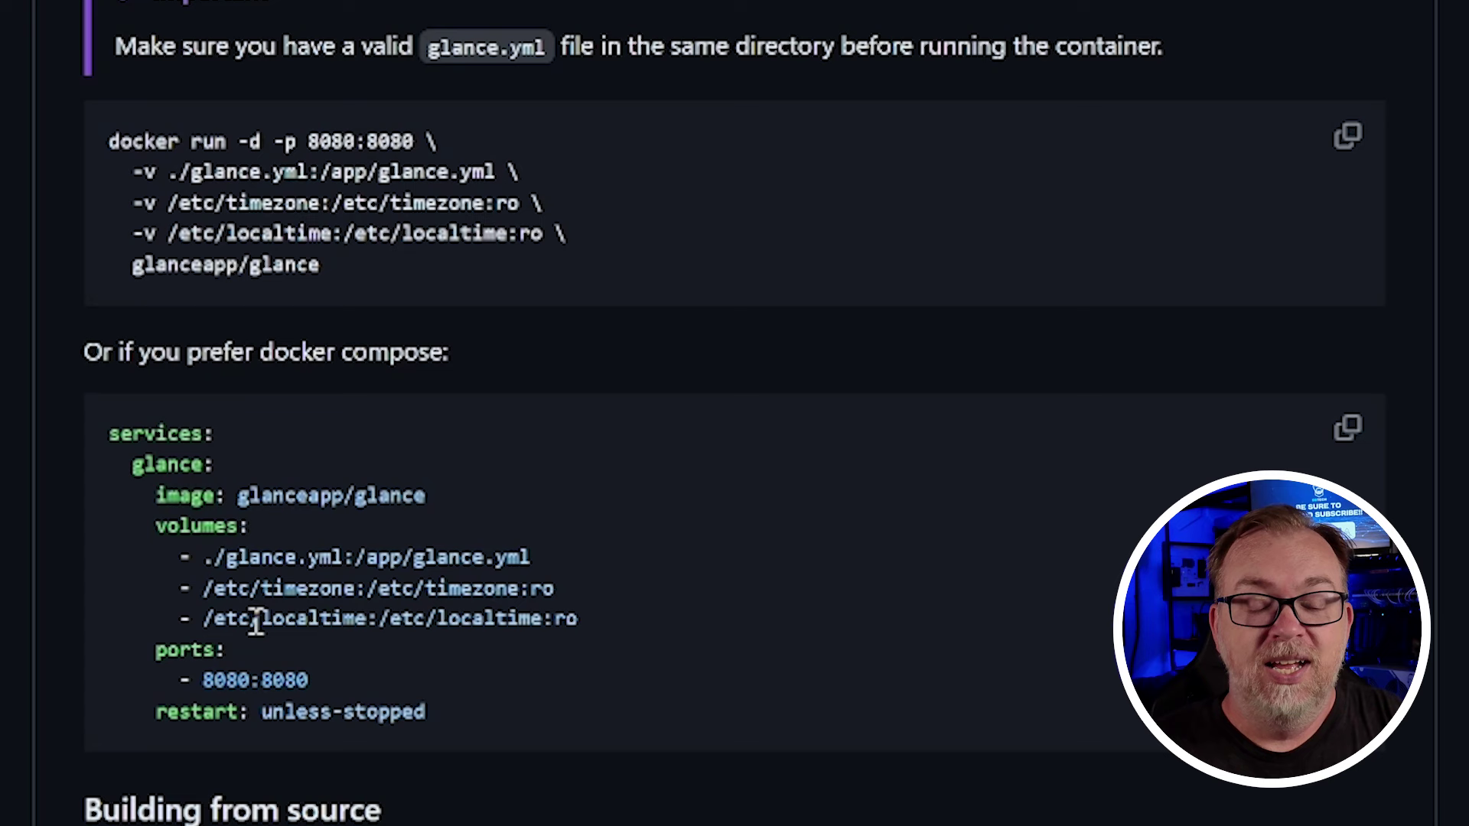
scroll(383, 467, down, 2)
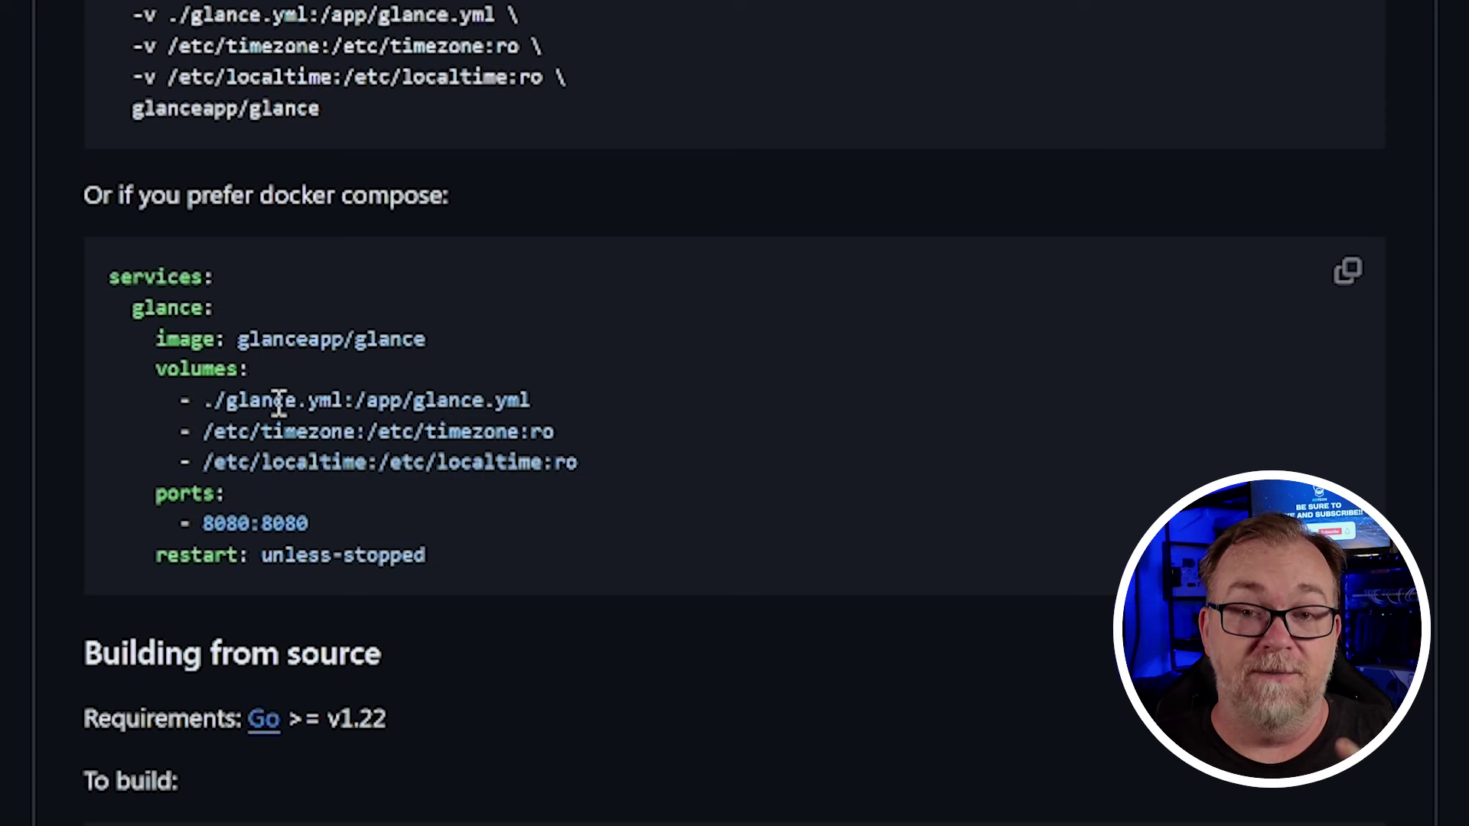
scroll(280, 402, down, 3)
scroll(280, 401, down, 1)
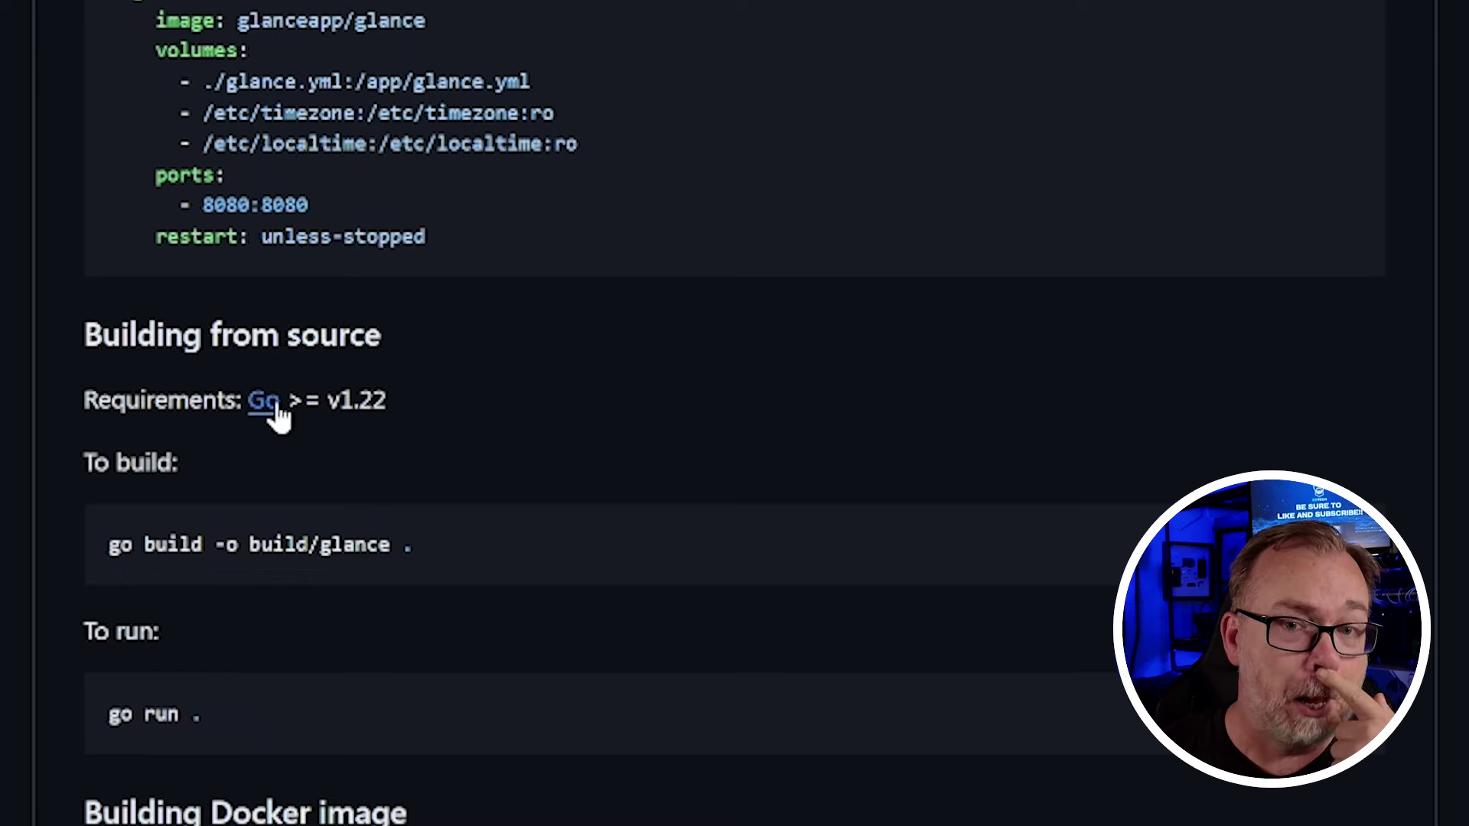
scroll(478, 410, up, 1)
scroll(476, 396, up, 1)
drag(109, 113, 455, 387)
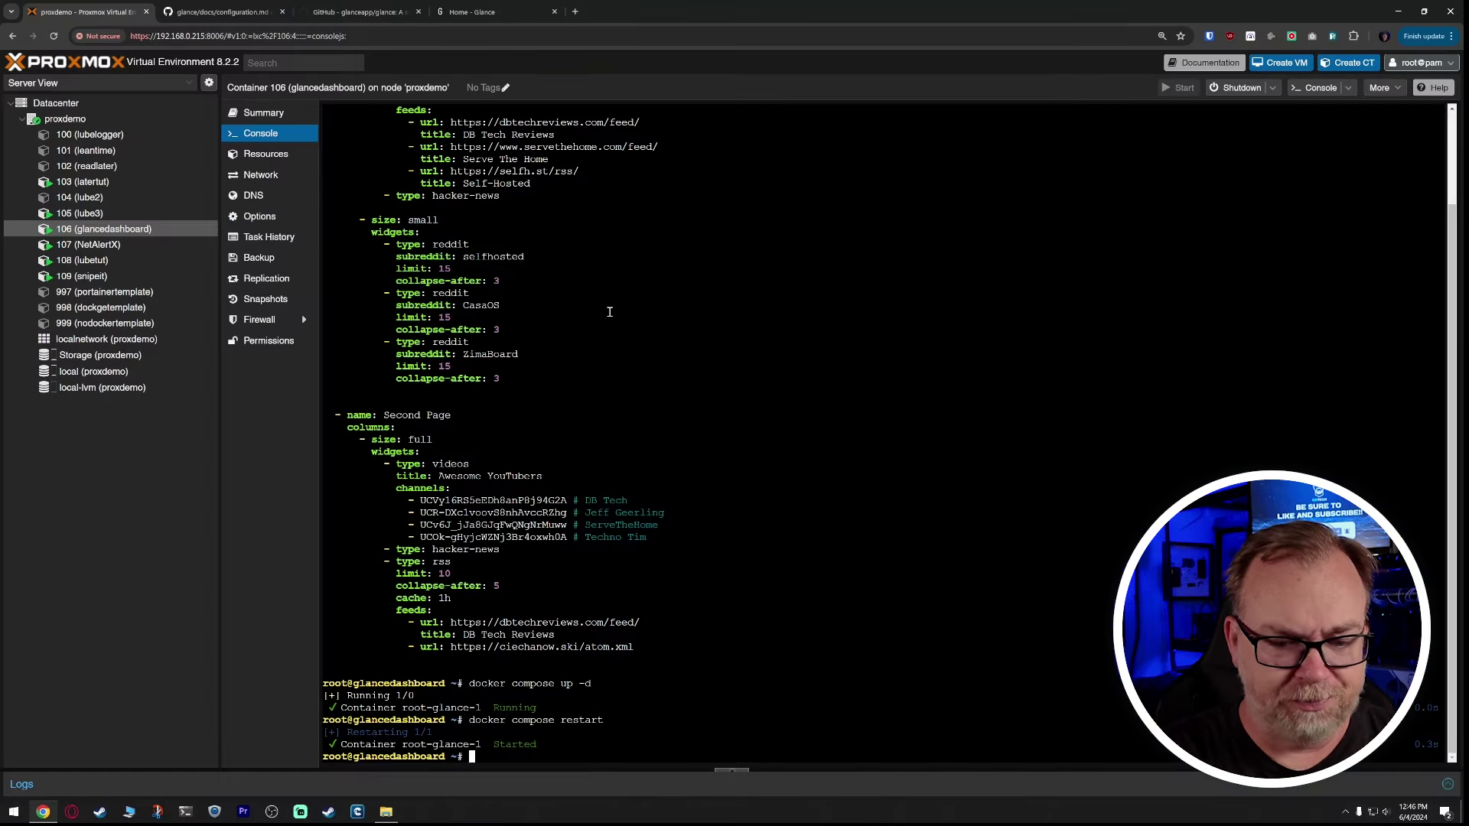
Clear the console and open docker-compose.yml in nano to view the 80:8080 mapping
key(ctrl+l)
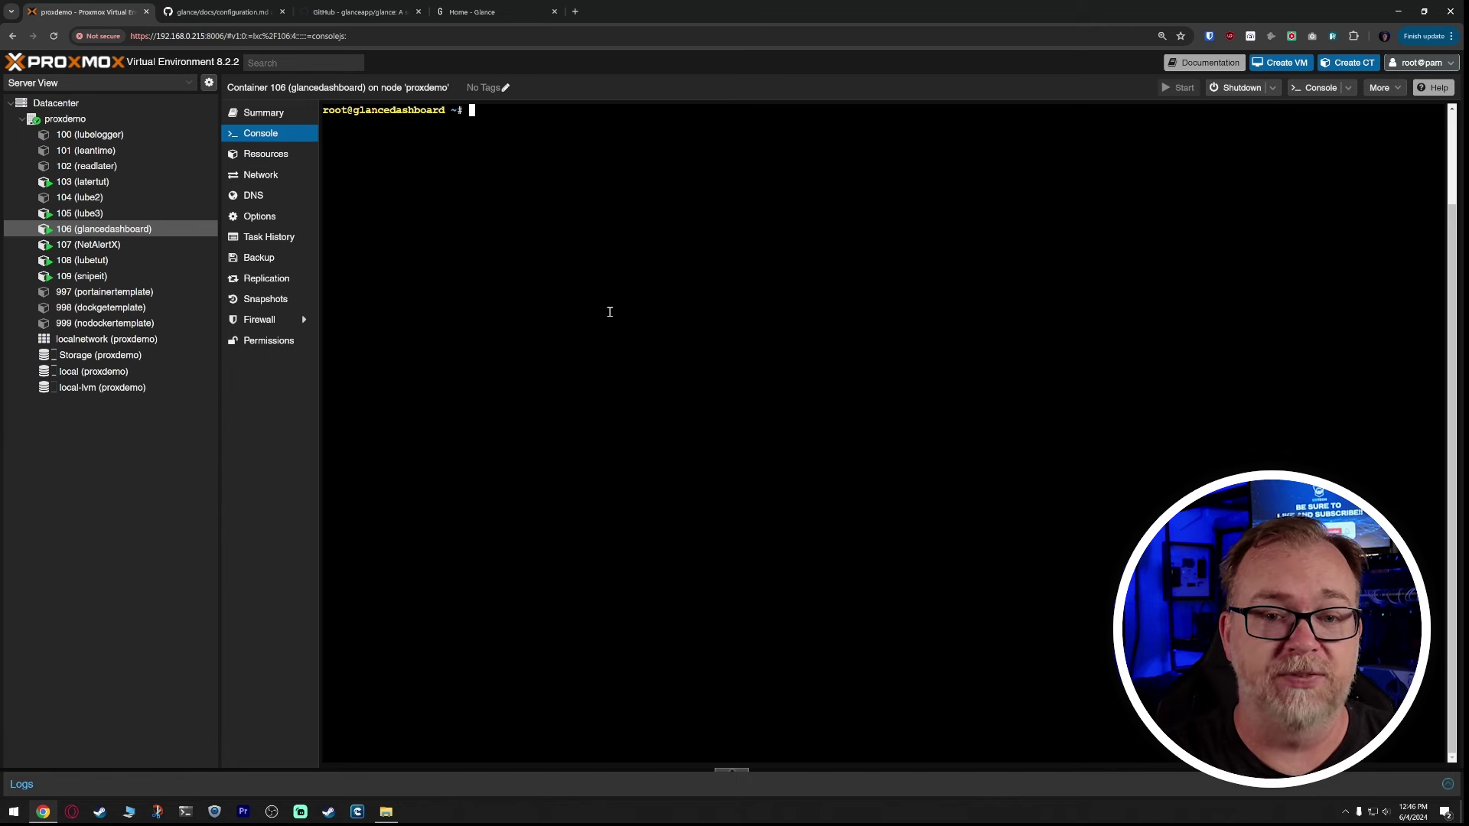
text(nano docker-compose.yml)
key(Return)
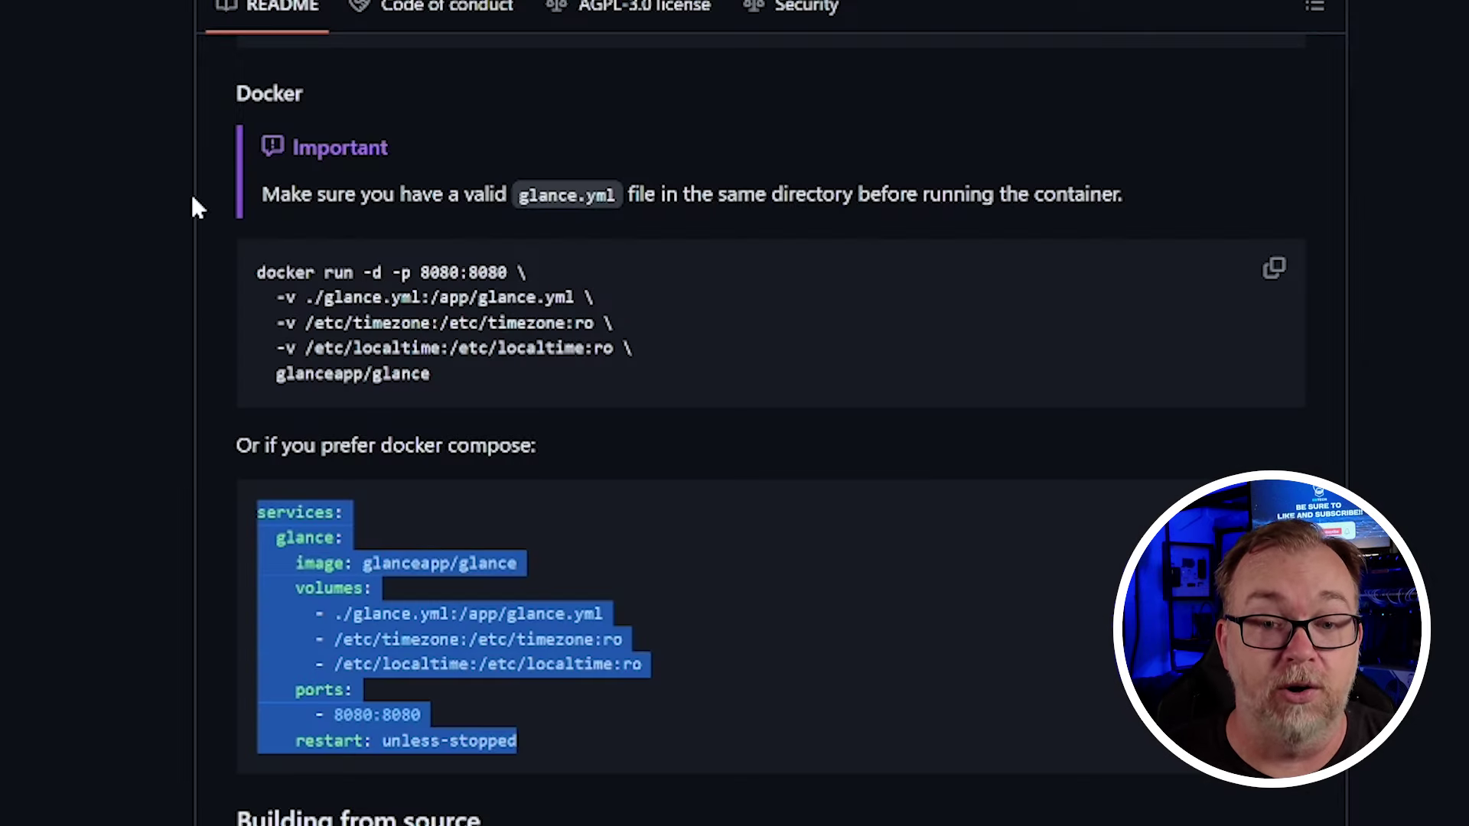
scroll(191, 204, up, 2)
scroll(187, 245, up, 5)
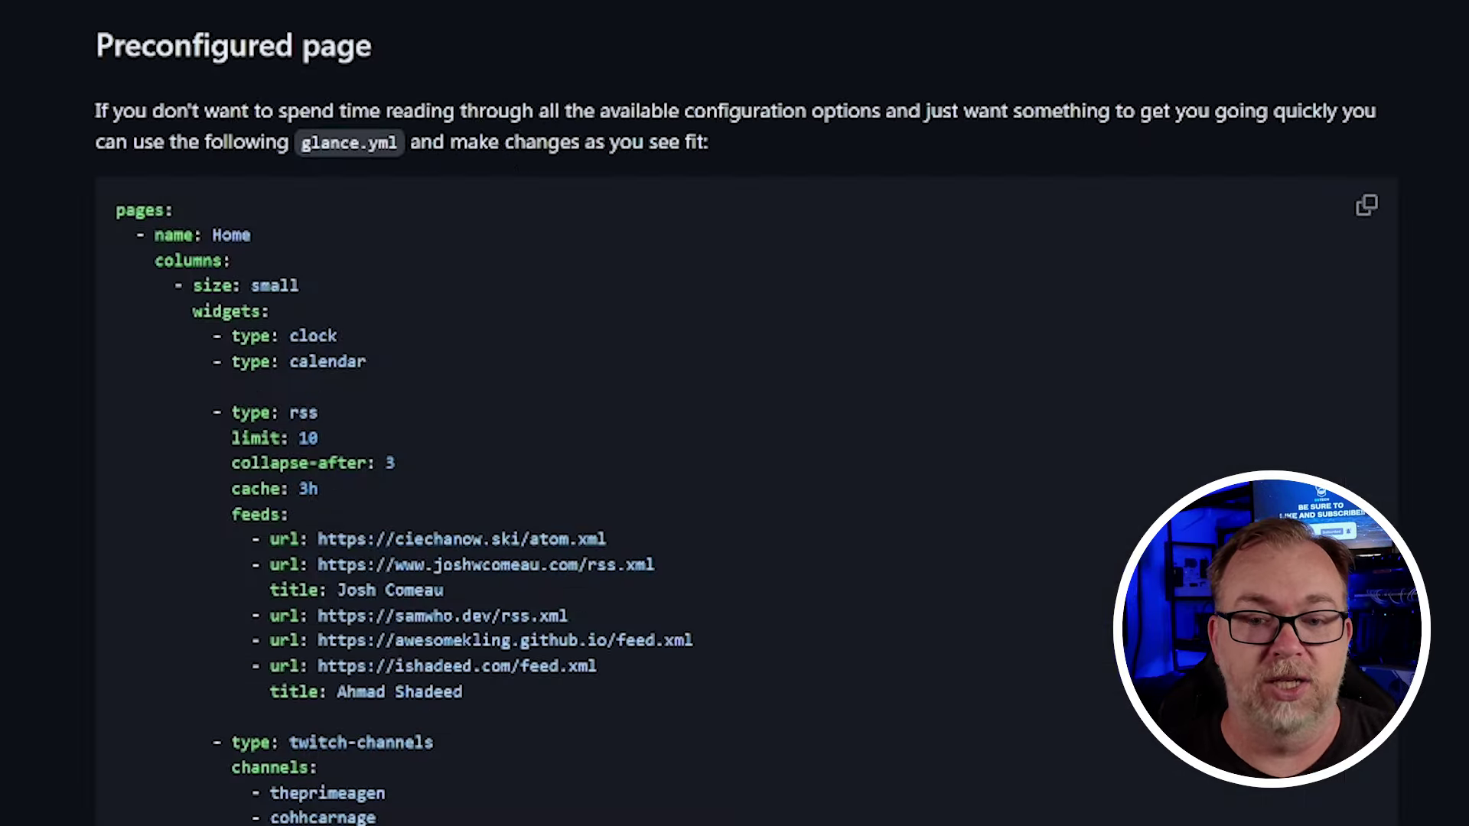
scroll(1, 249, up, 15)
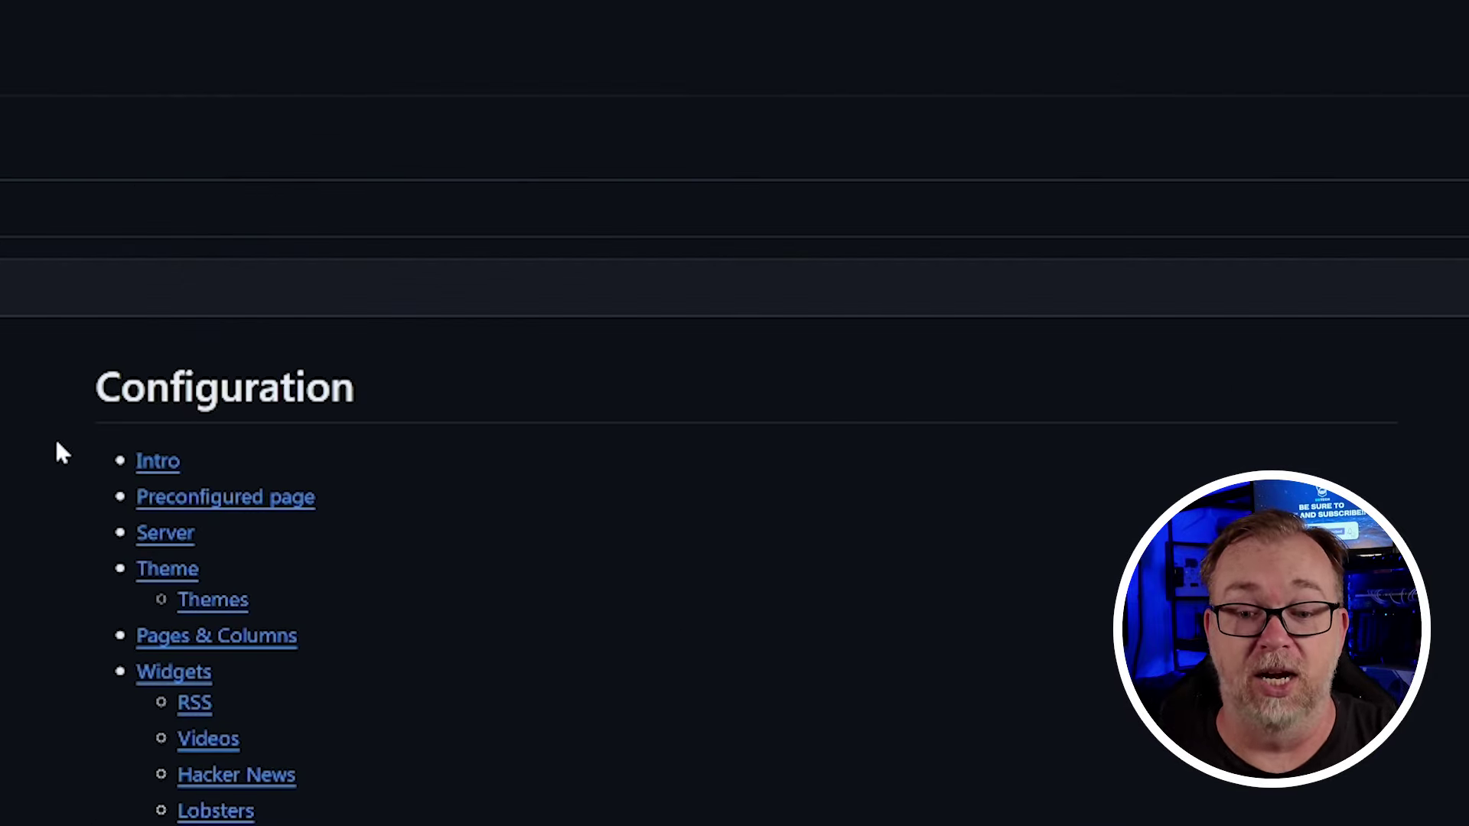
scroll(444, 490, down, 3)
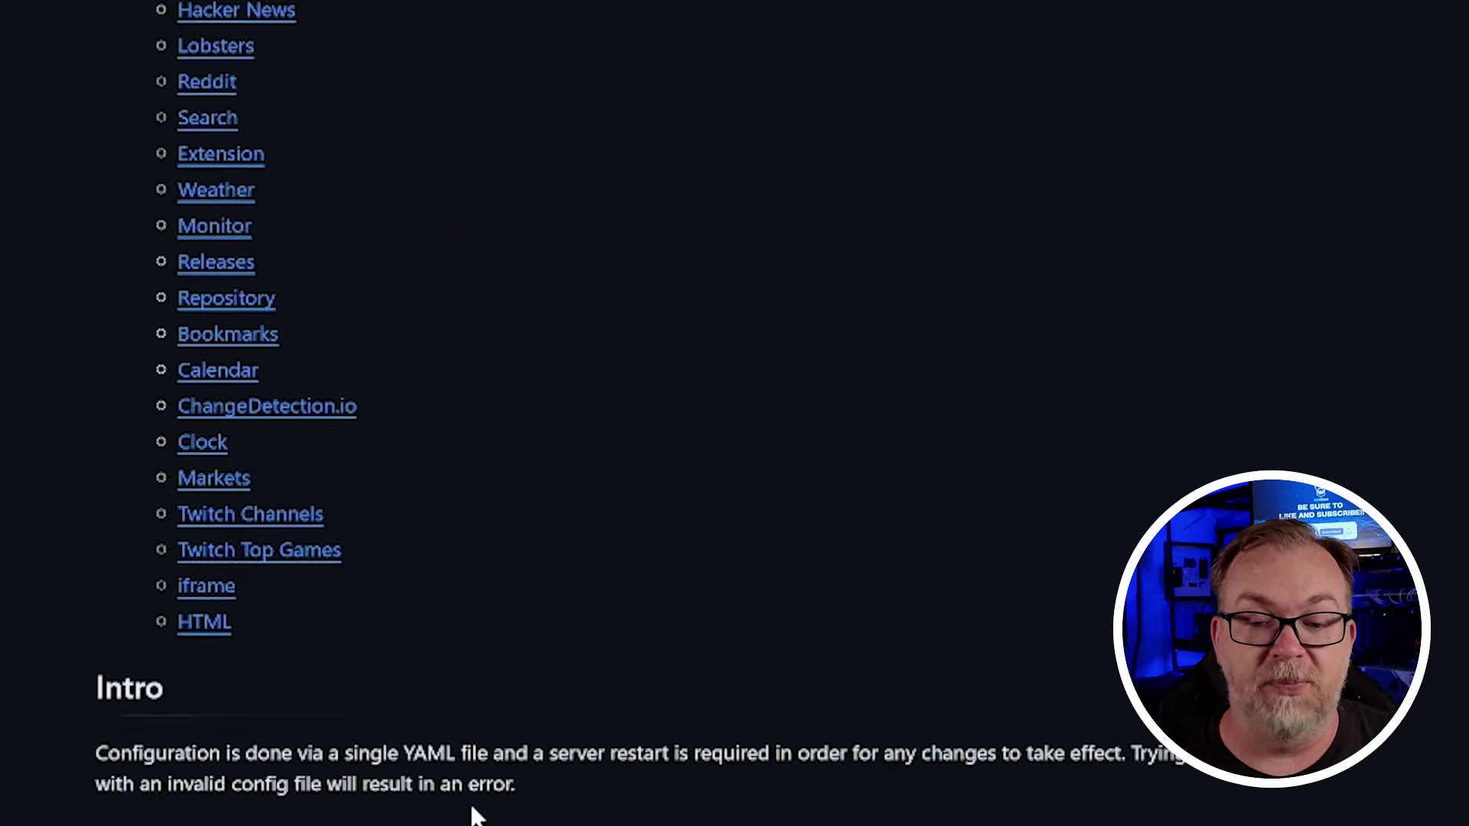
scroll(497, 533, down, 2)
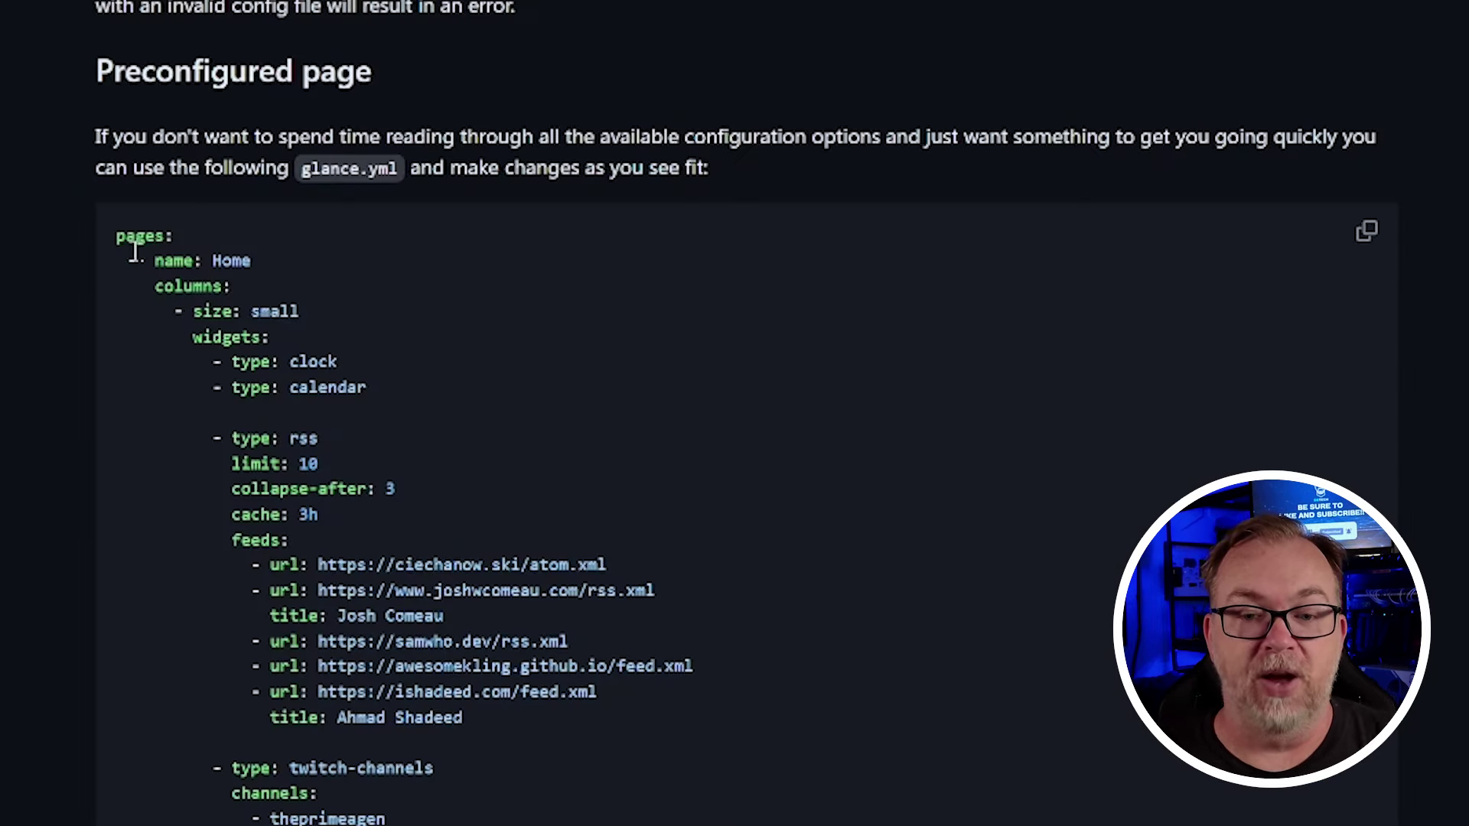
scroll(293, 318, down, 10)
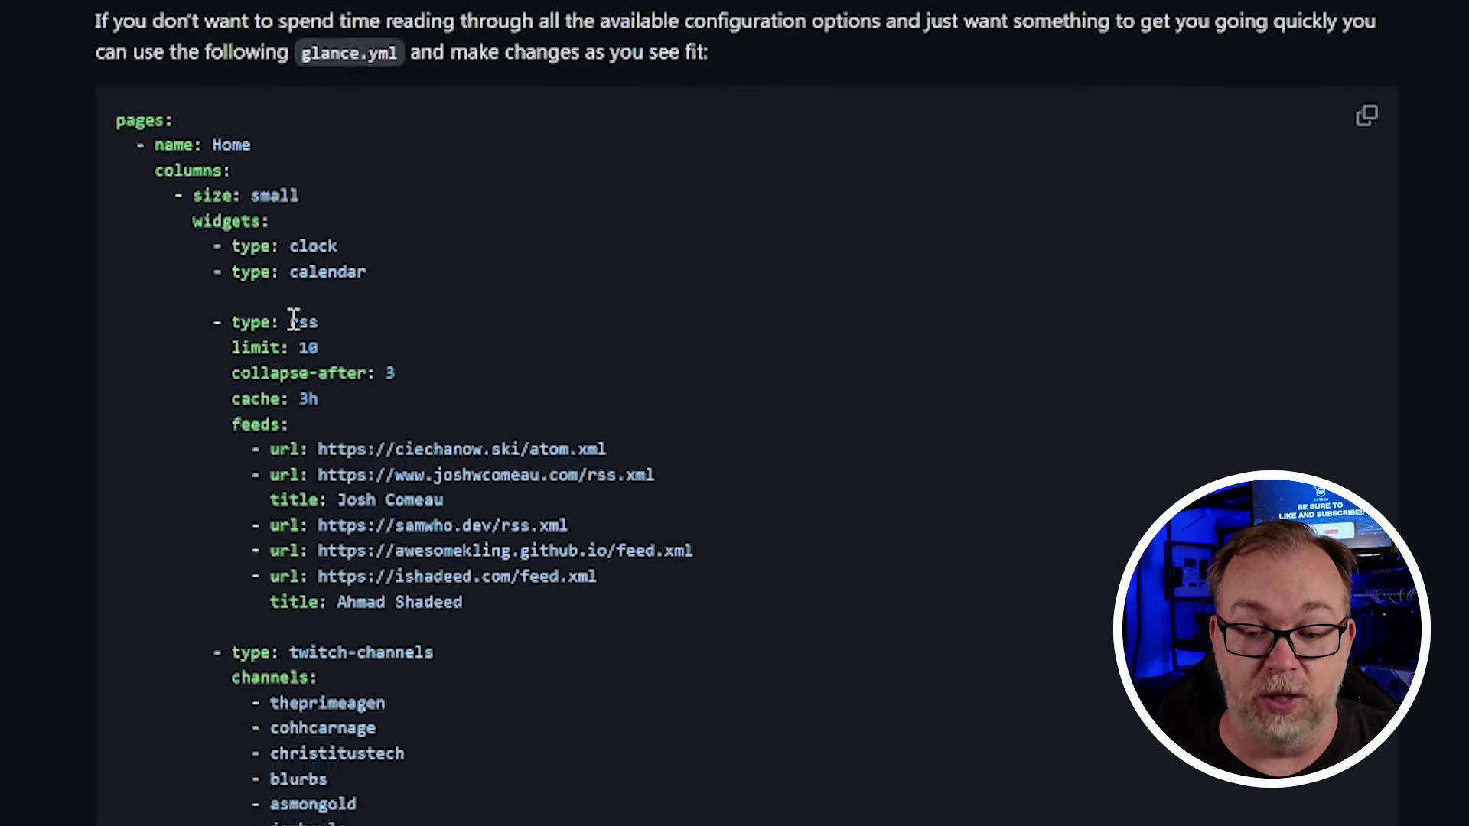
scroll(293, 318, up, 8)
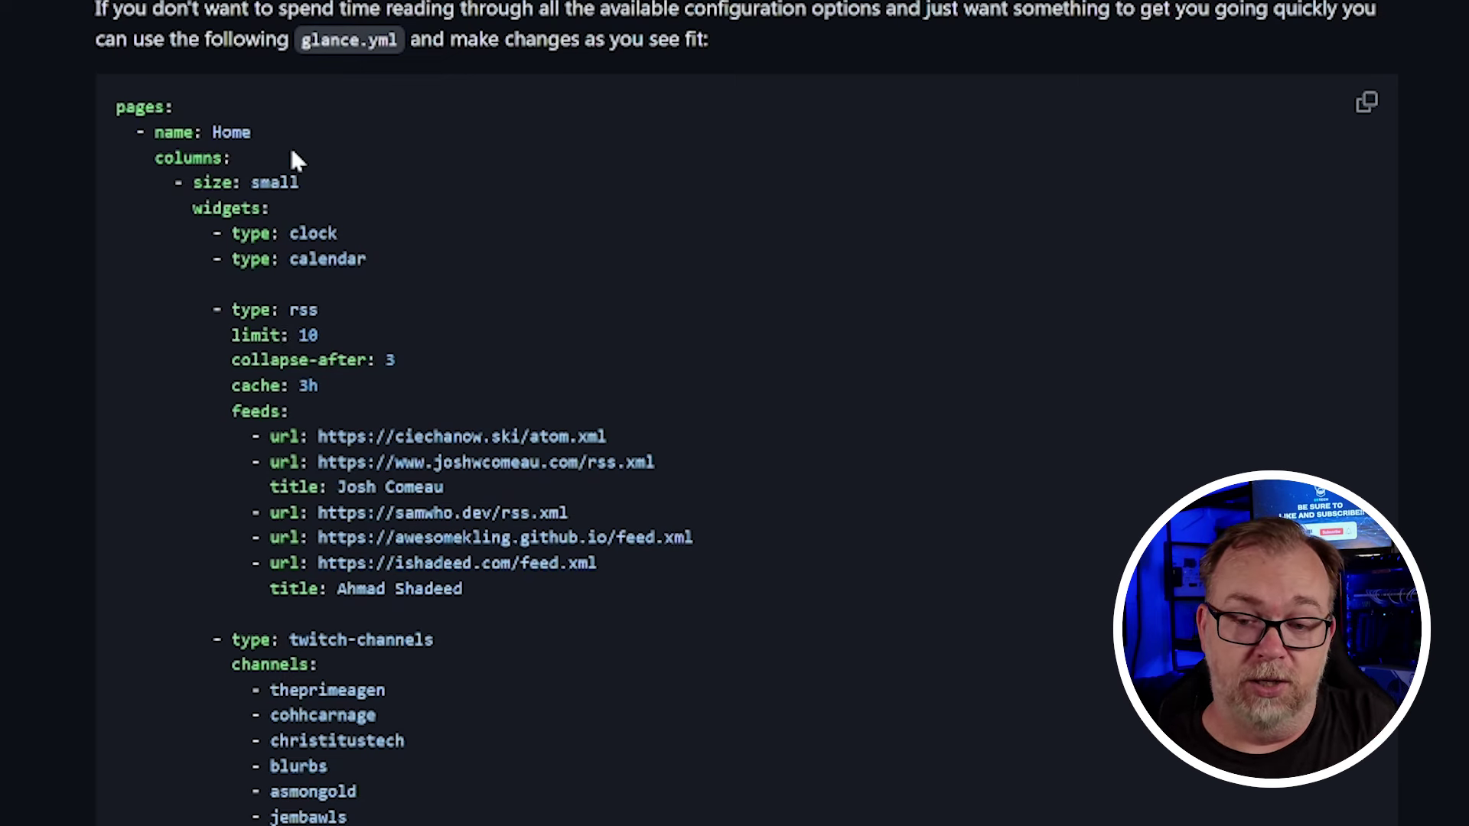
scroll(315, 361, down, 5)
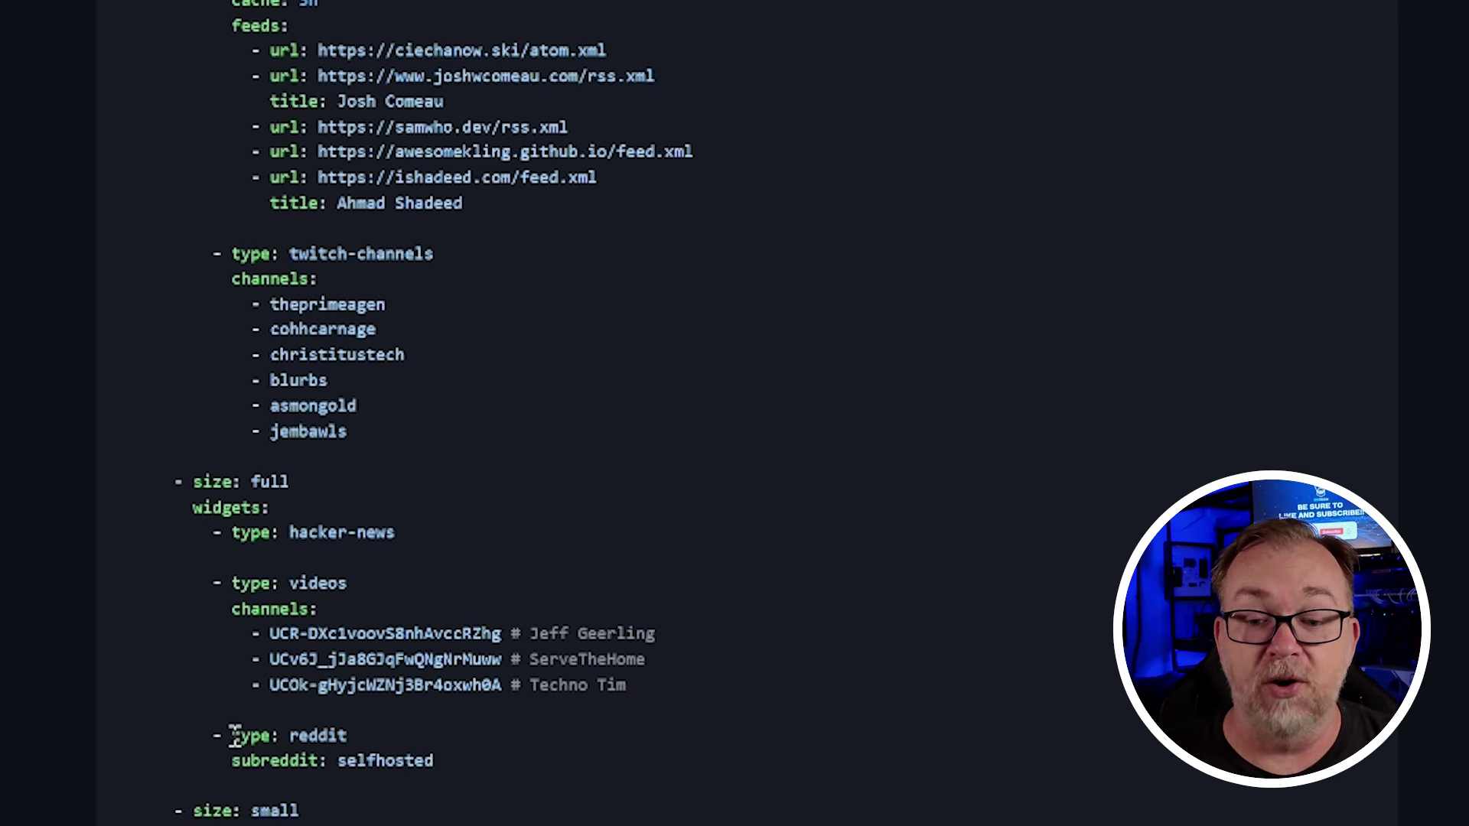
Highlight the sample glance.yml's reddit and videos widget entries, then exit nano to the shell
drag(232, 736, 353, 738)
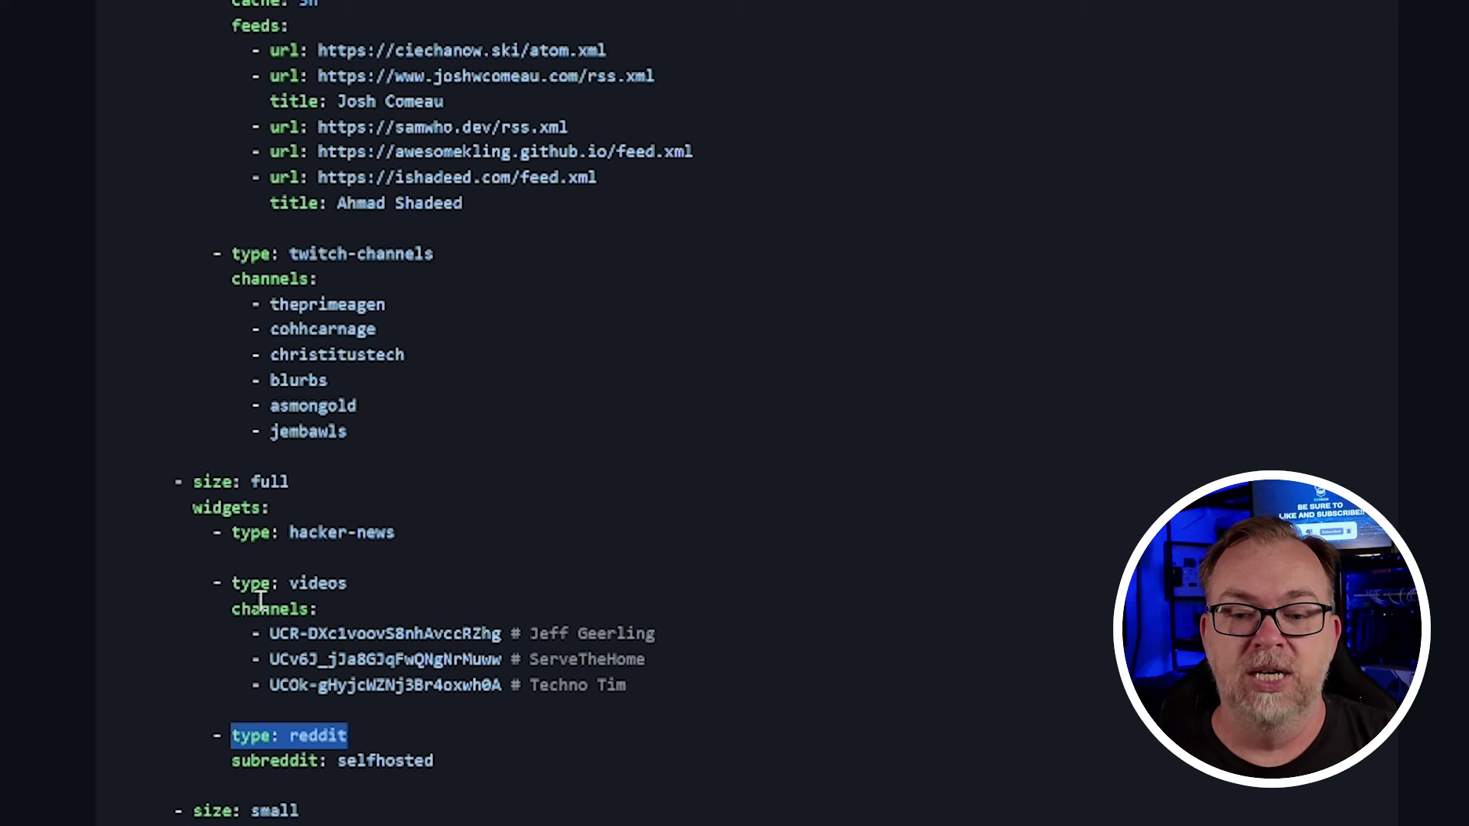
drag(231, 579, 655, 695)
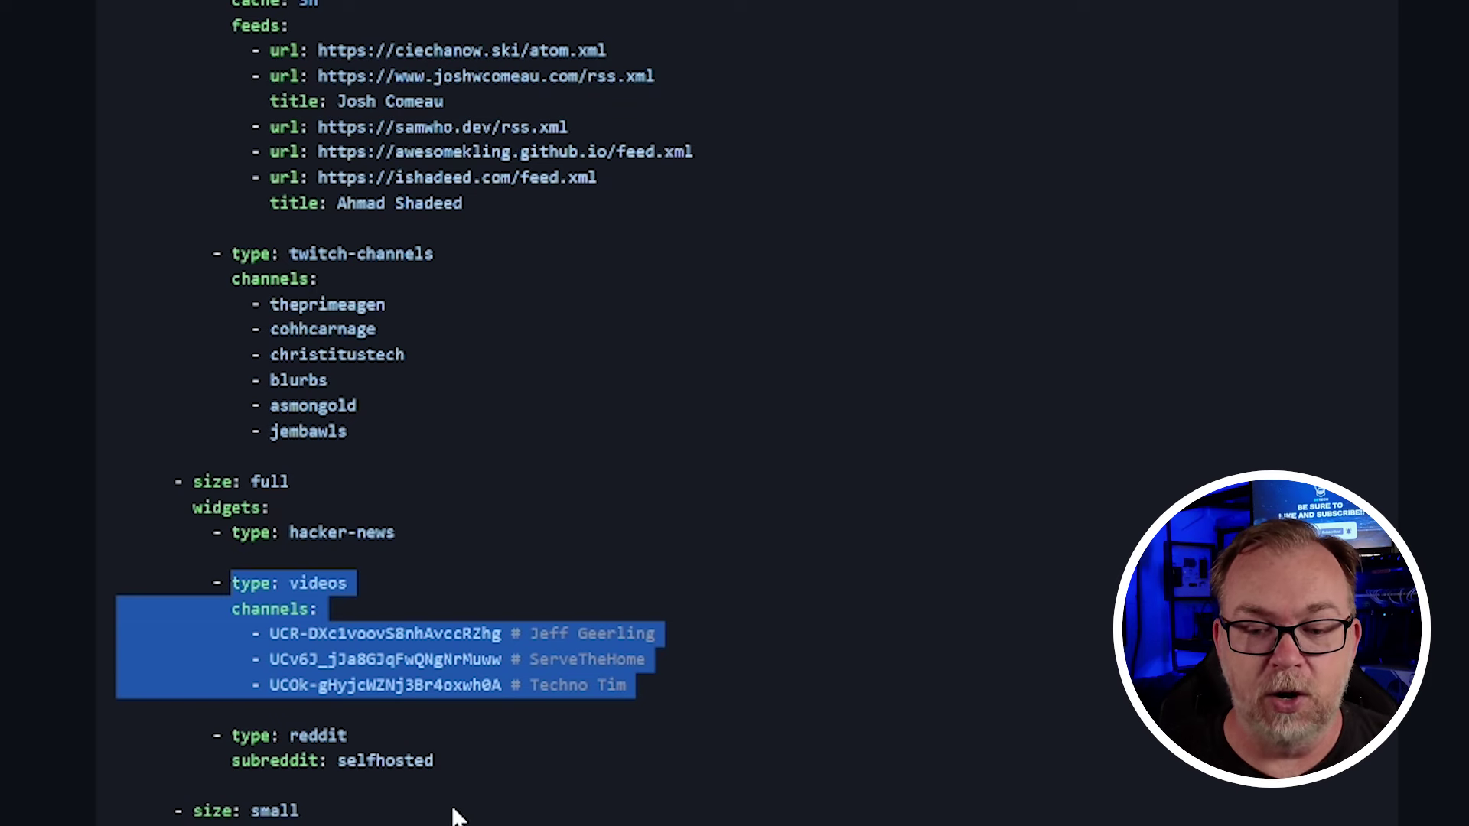
scroll(451, 814, down, 3)
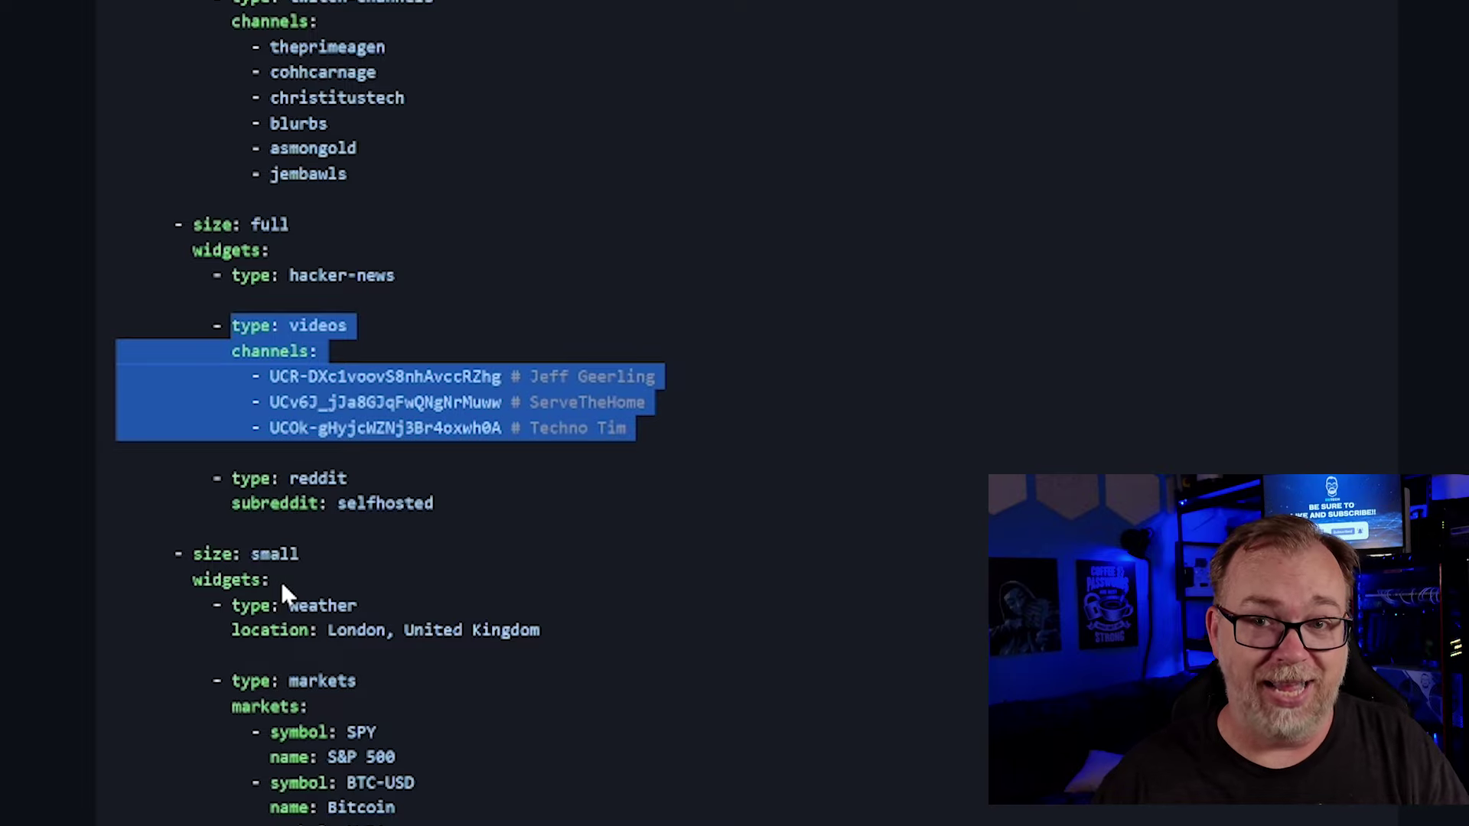
scroll(280, 580, up, 10)
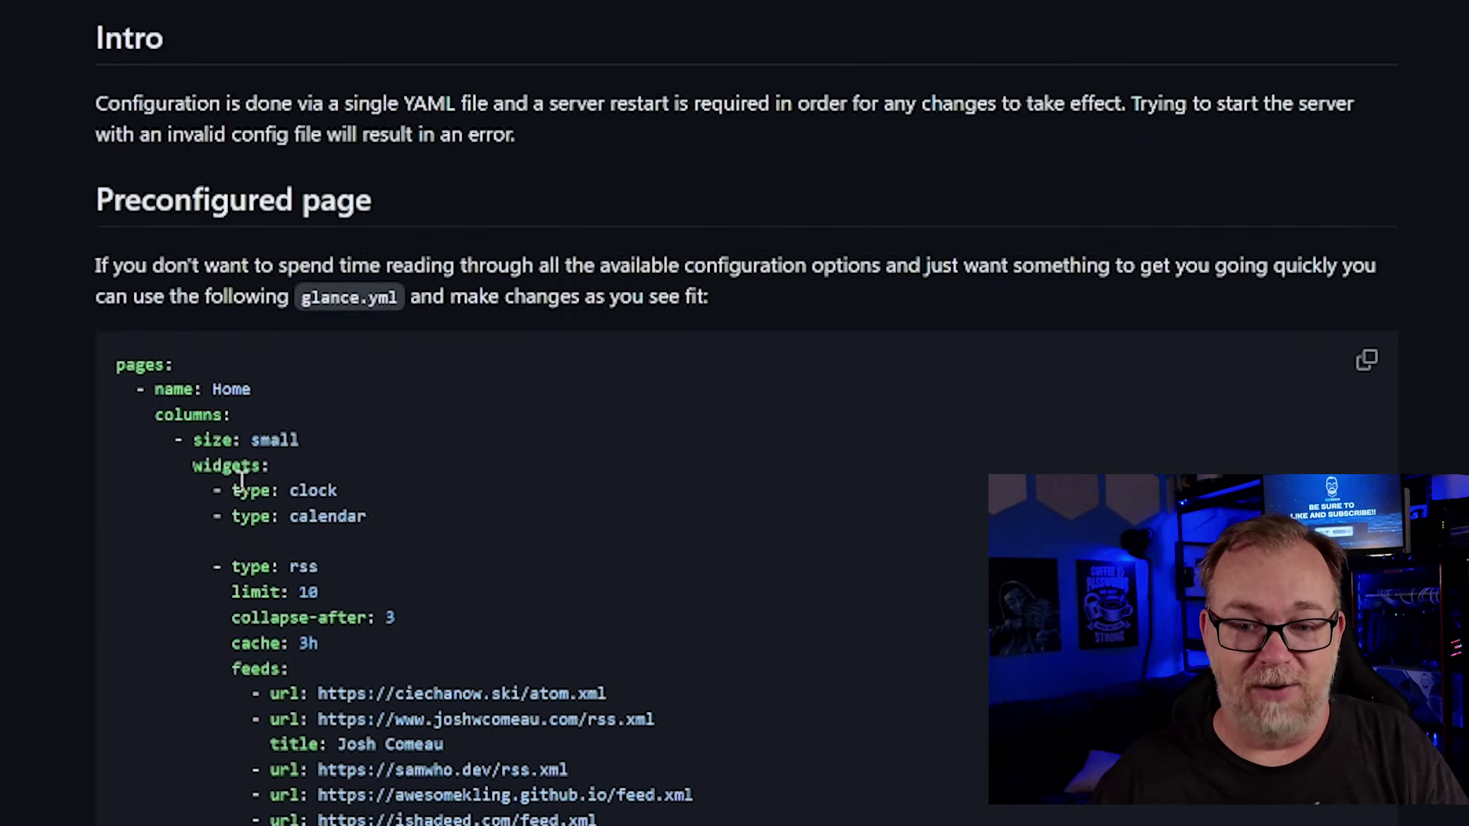
drag(301, 298, 433, 297)
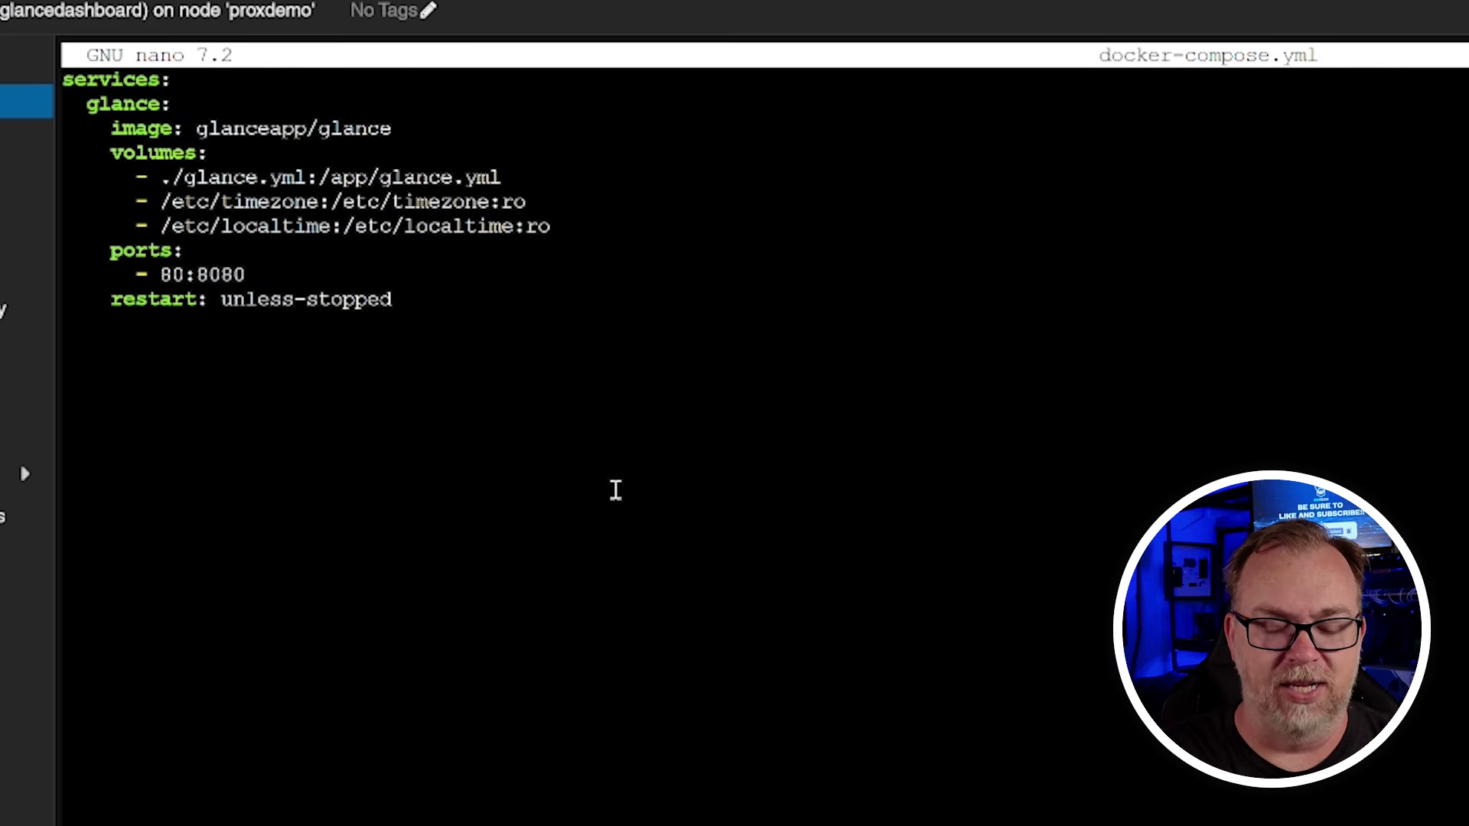
key(ctrl+x)
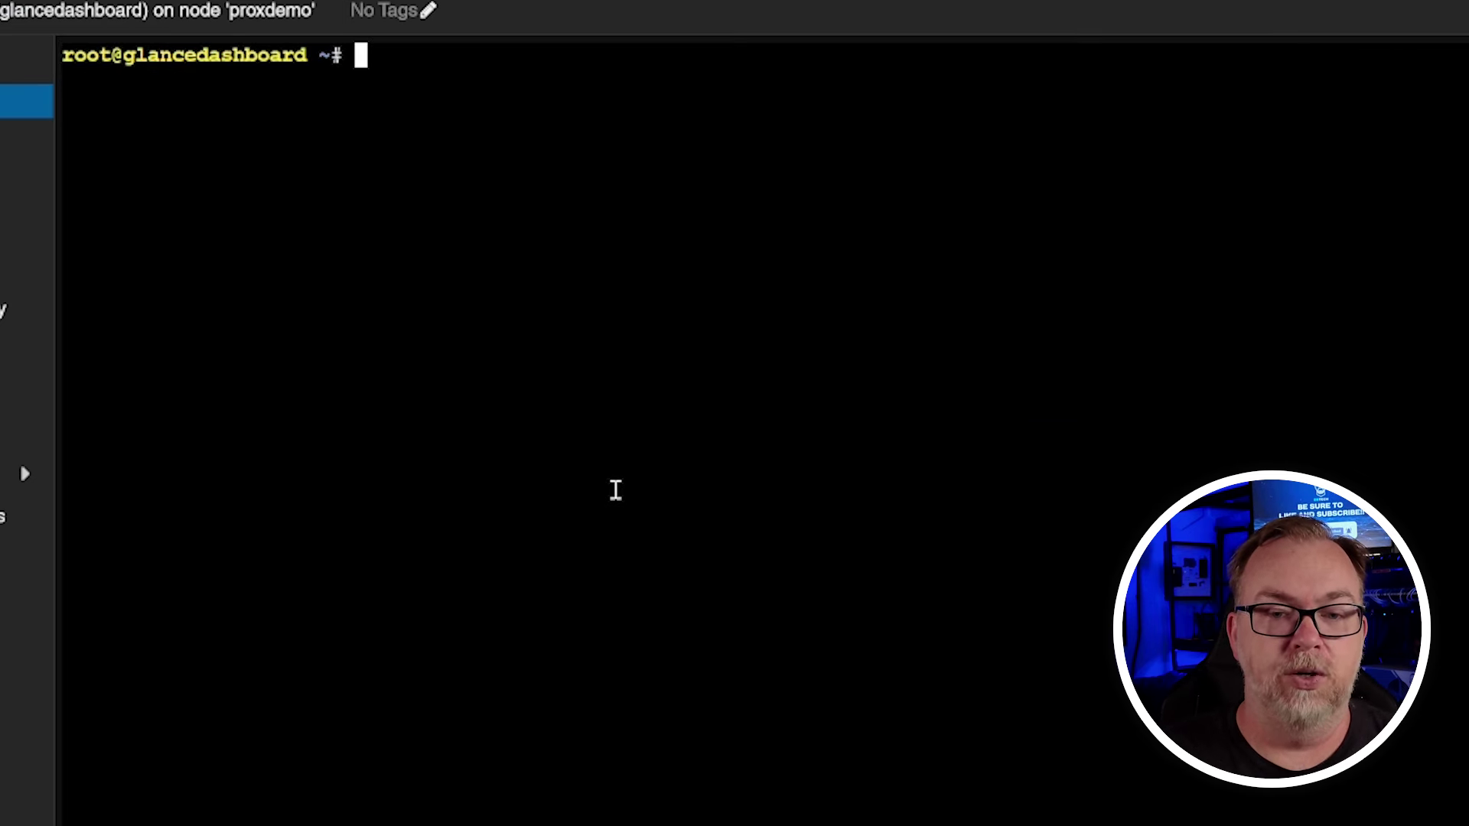
Open glance.yml in nano and briefly highlight its theme colour settings
text(nano d)
key(Tab)
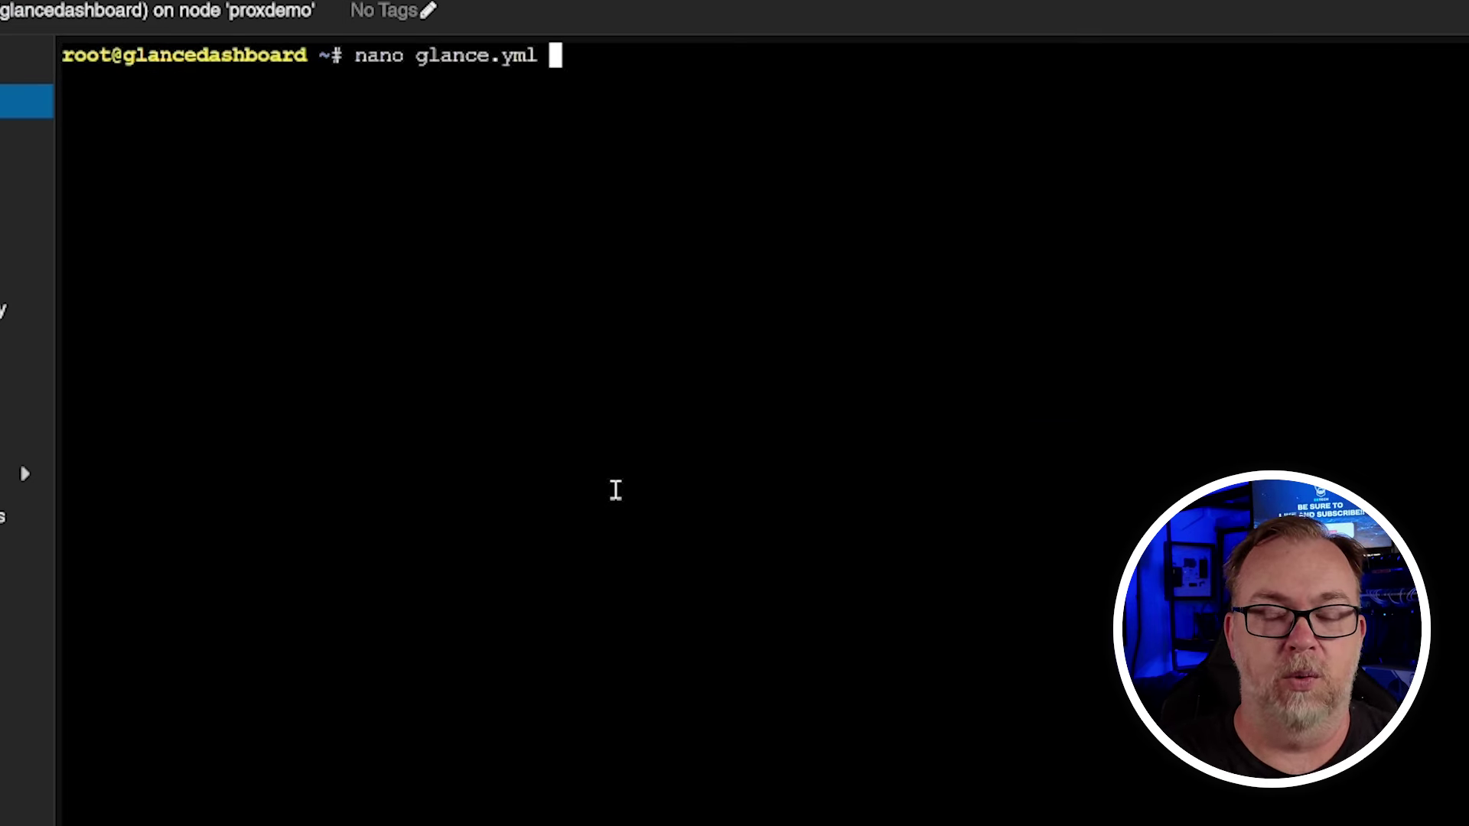
key(Return)
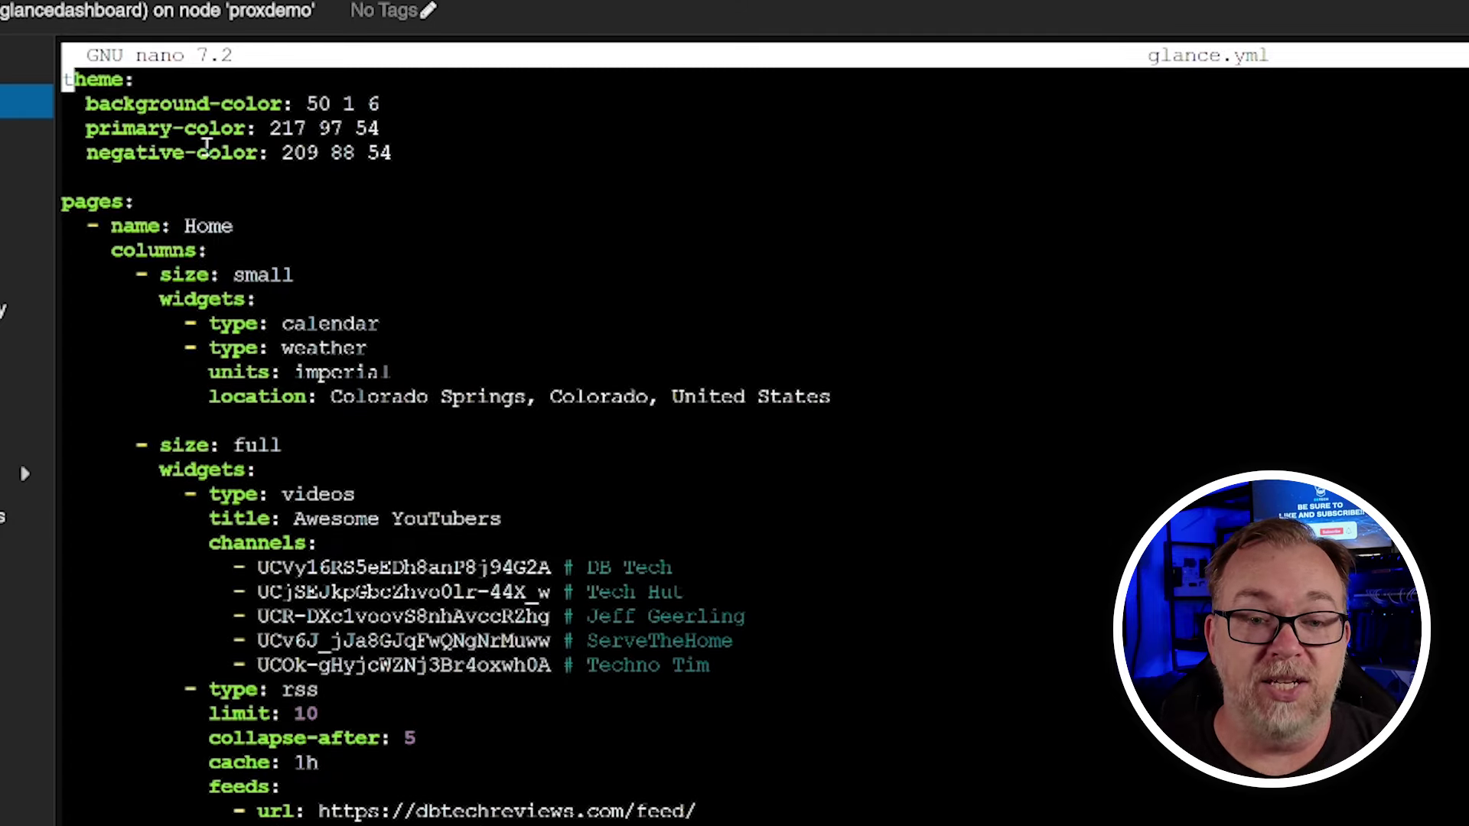
drag(66, 79, 413, 156)
click(425, 155)
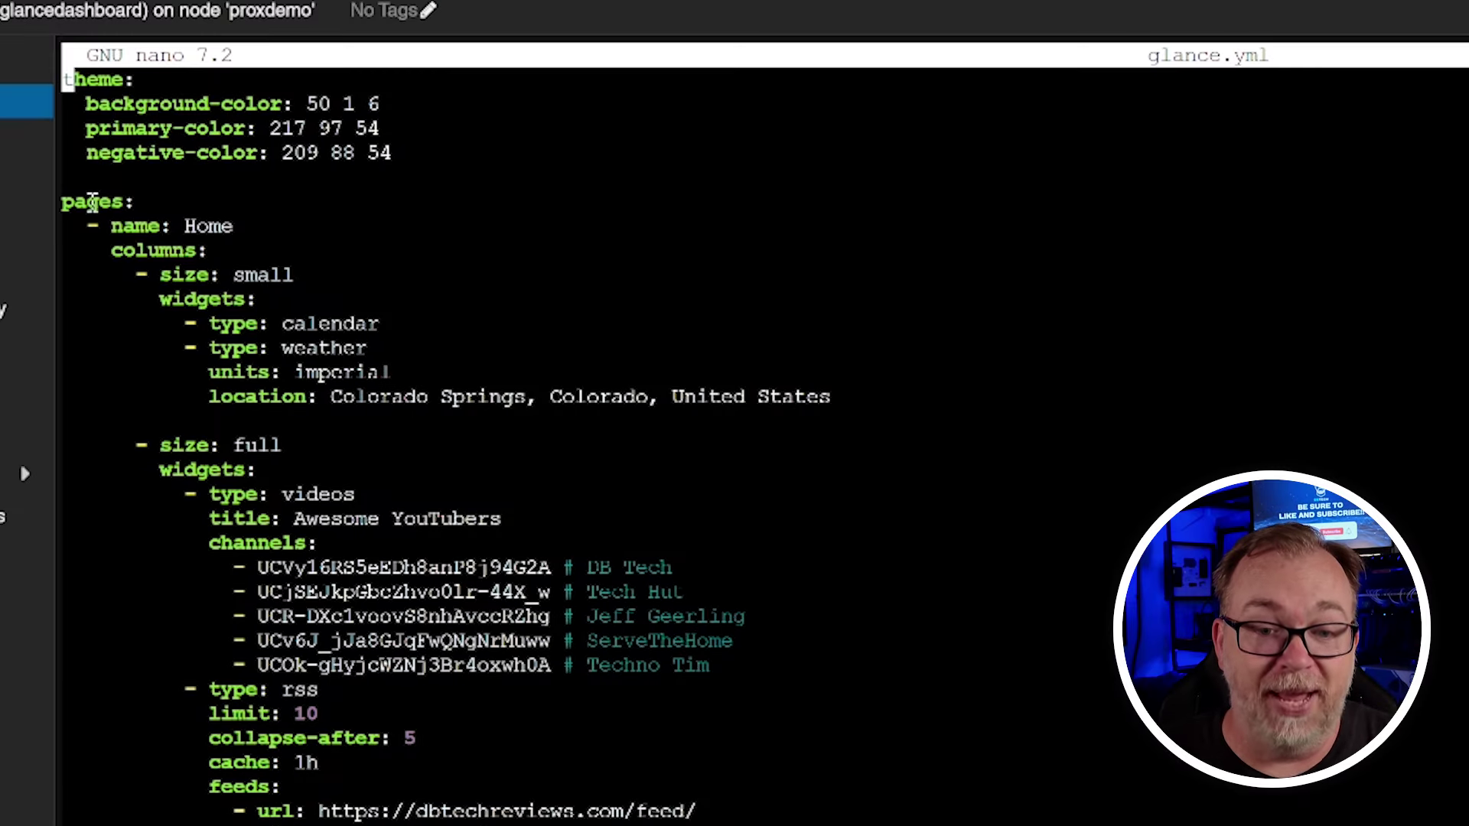
drag(108, 226, 341, 225)
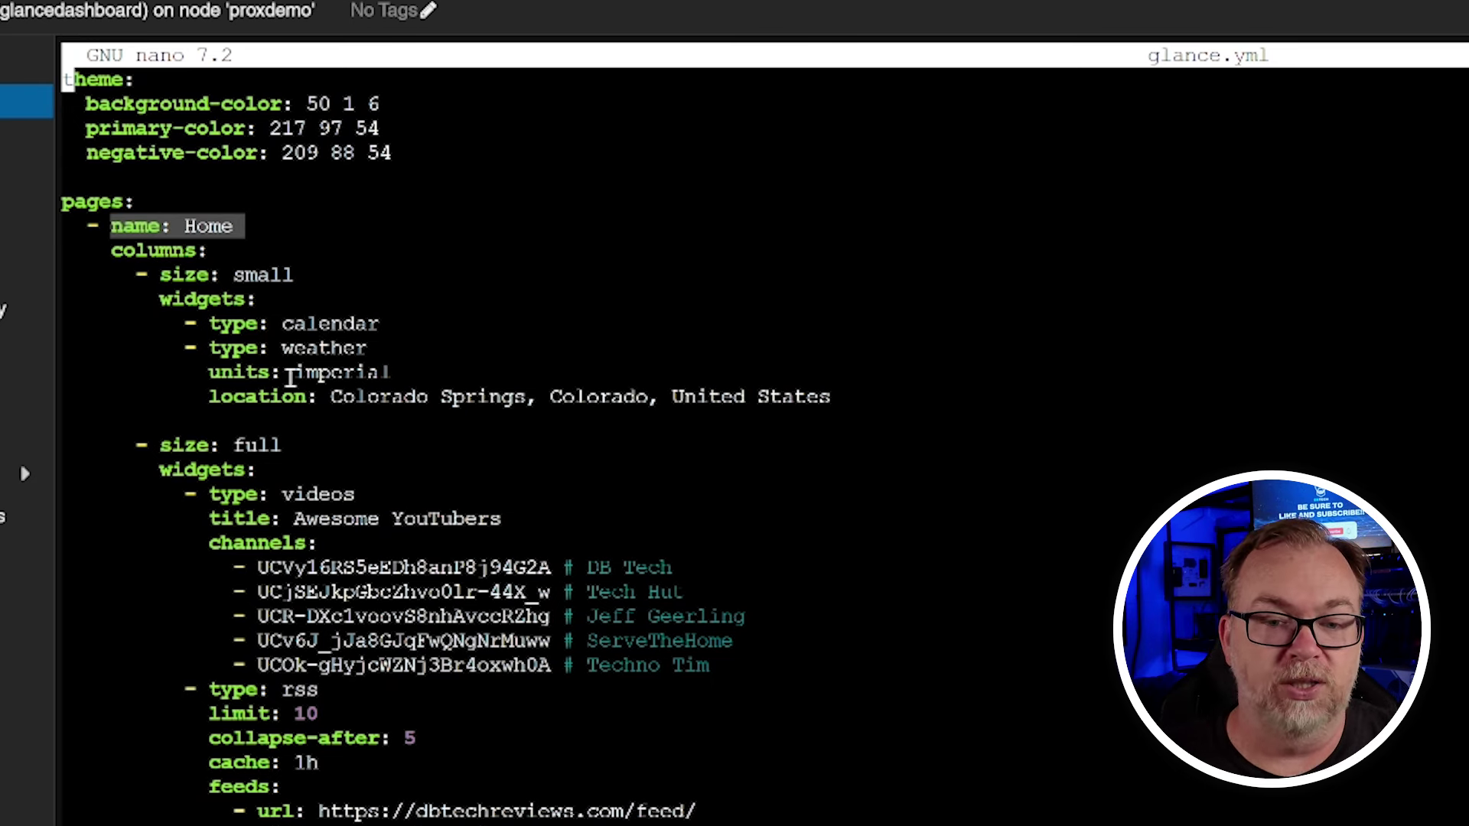
click(216, 369)
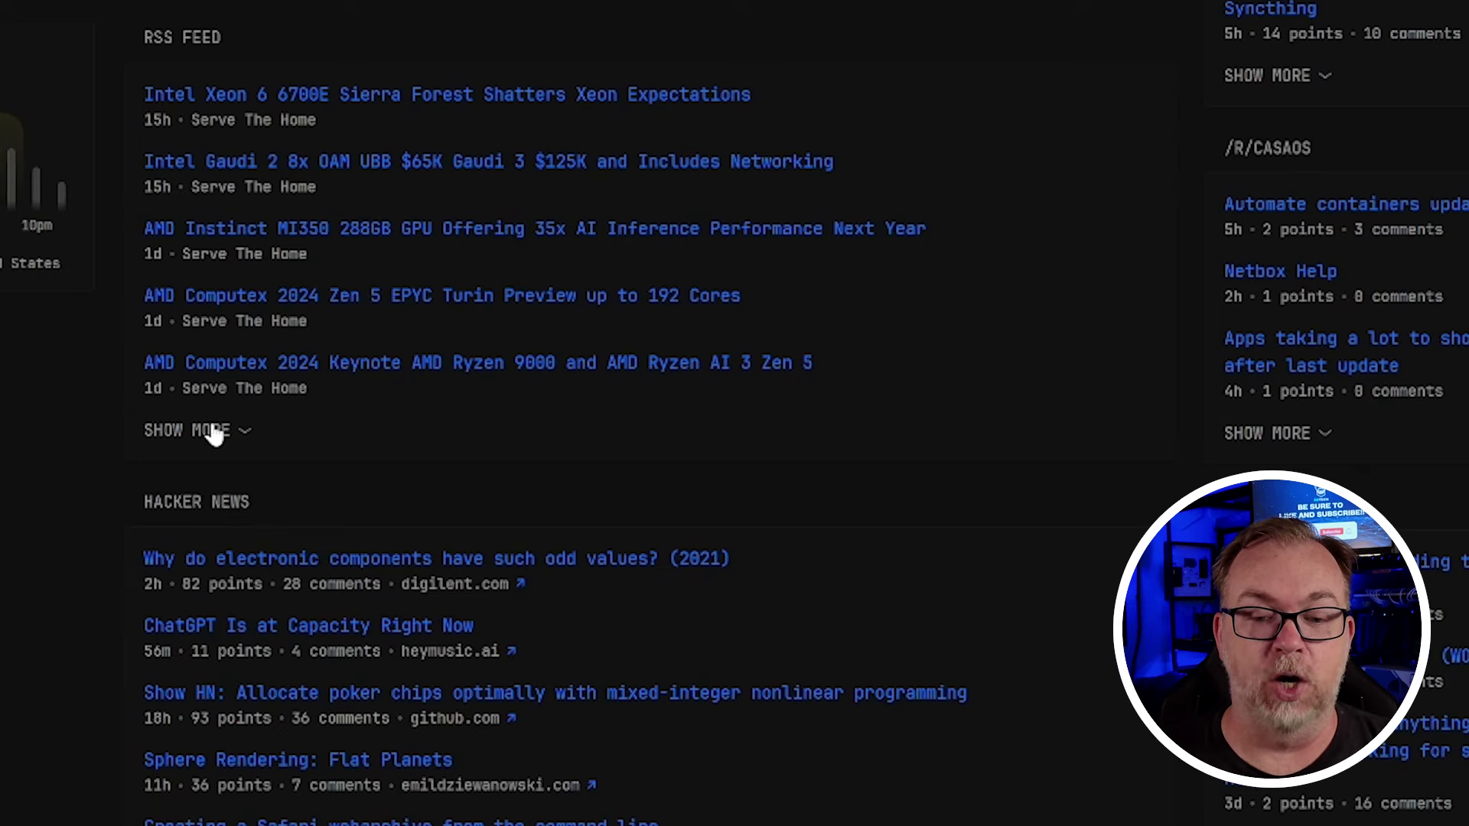
Show more RSS feed items and more Hacker News stories, then scroll to the footer
click(217, 427)
scroll(391, 268, down, 2)
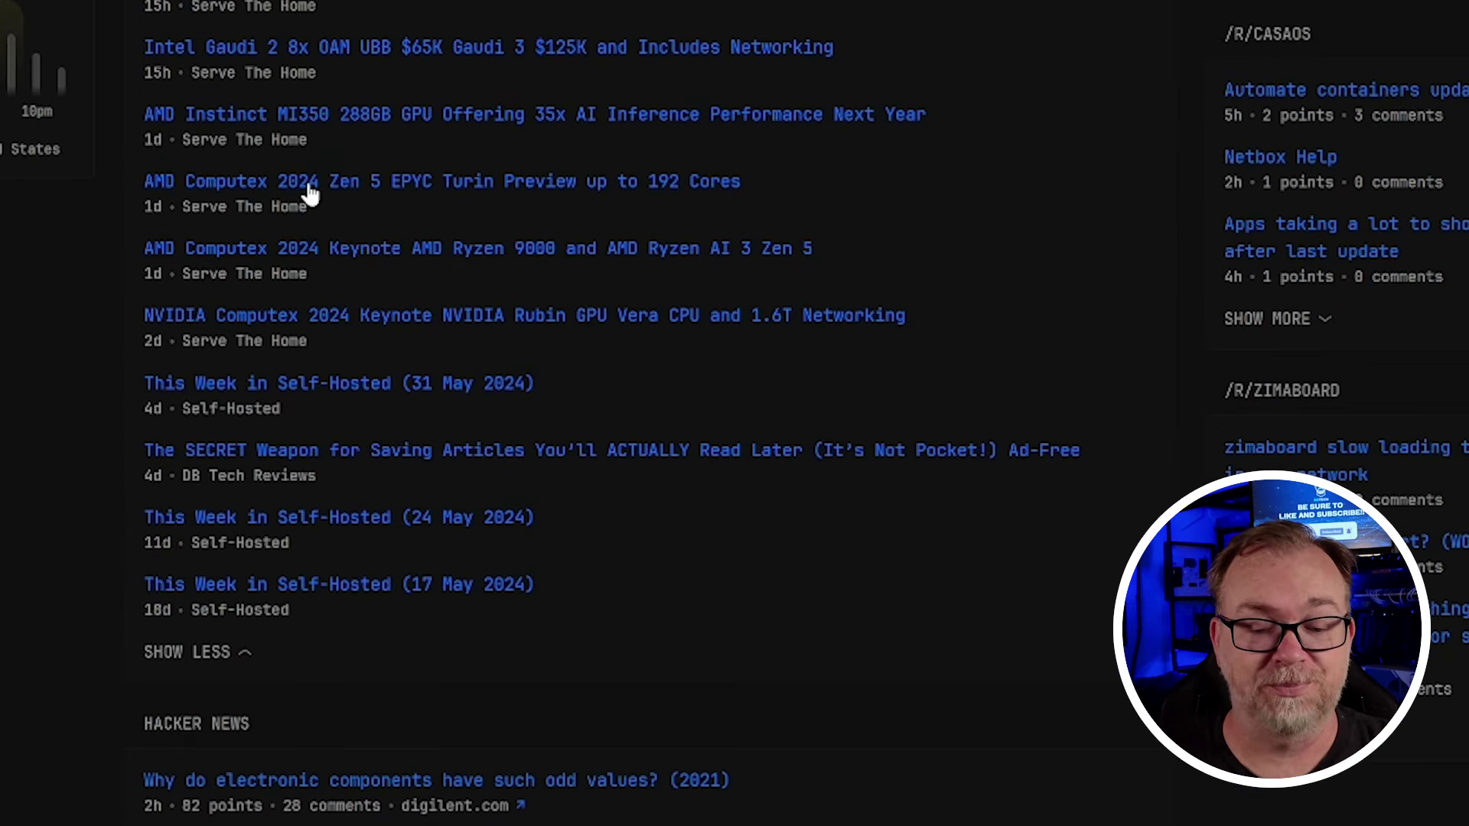
scroll(311, 230, down, 6)
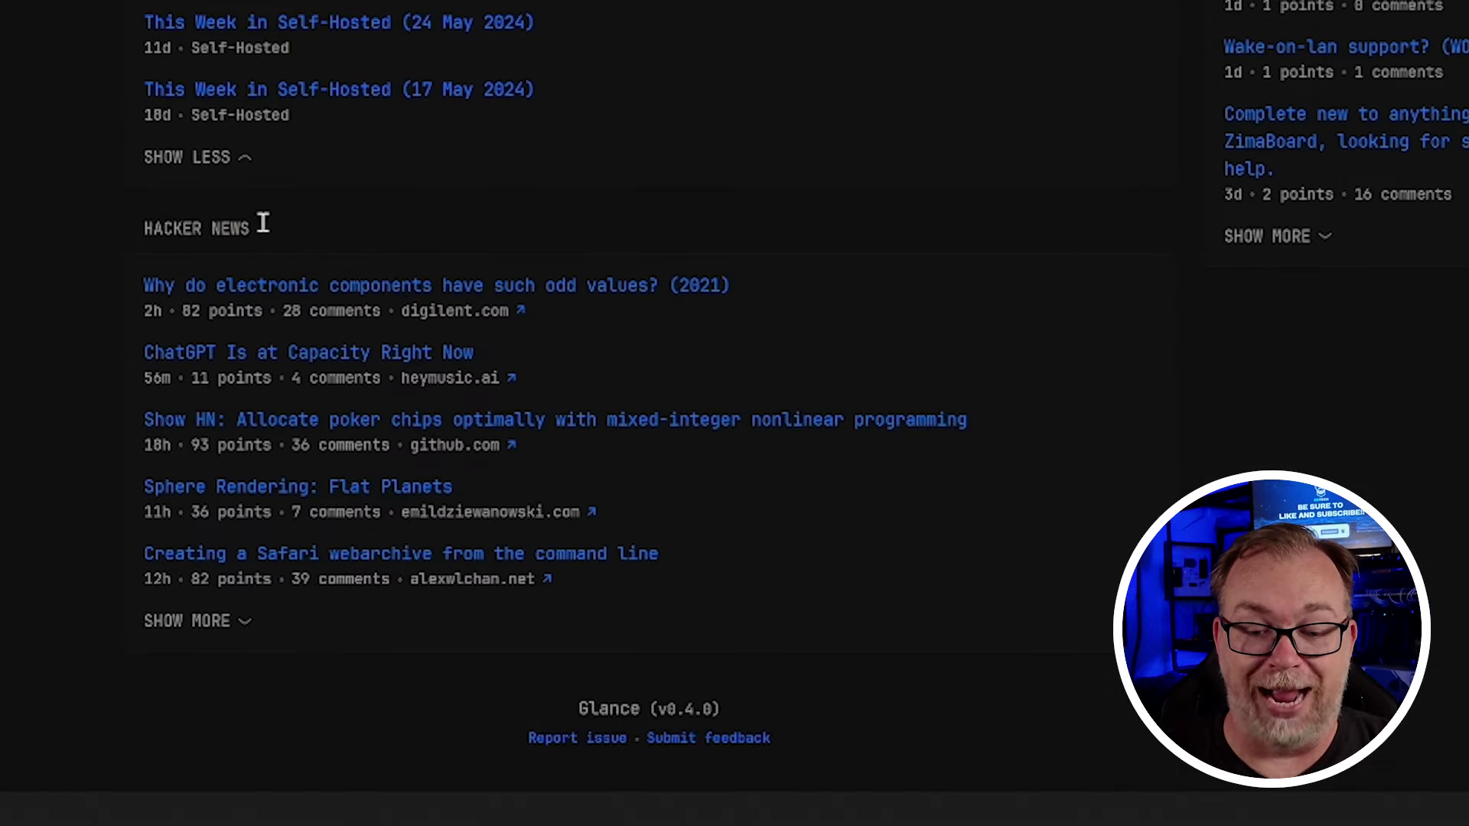
click(201, 621)
scroll(320, 485, down, 1)
scroll(317, 471, down, 8)
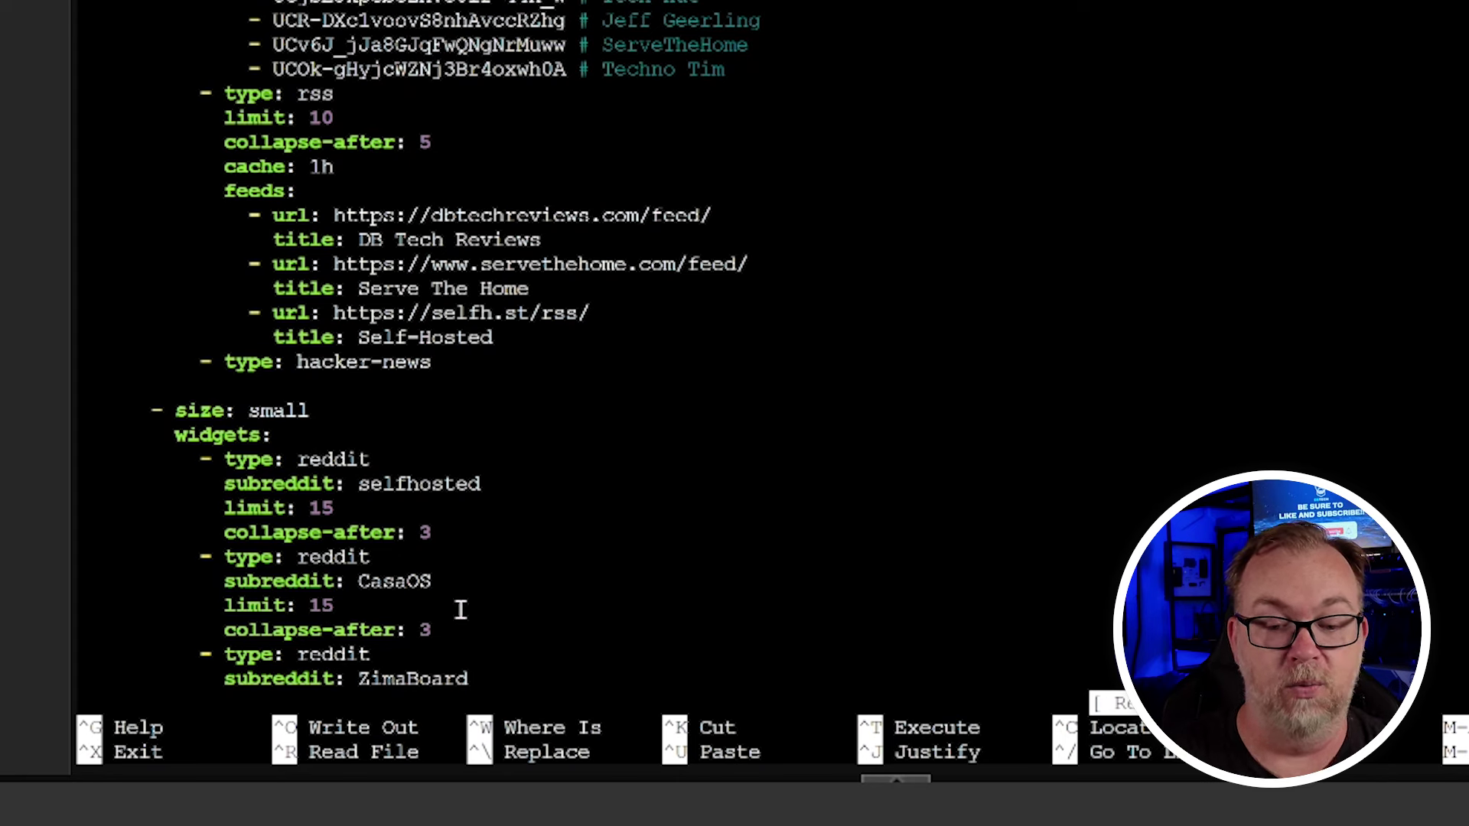
Move down glance.yml to the blank line above the '- name: Second Page' block
key(Down)
key(Down)
key(Down)
key(Down)
key(Down)
key(Down)
key(Down)
key(Down)
key(Down)
key(Down)
key(Down)
key(Down)
key(Down)
key(Down)
key(Down)
key(Down)
key(Down)
key(Down)
key(Down)
key(Down)
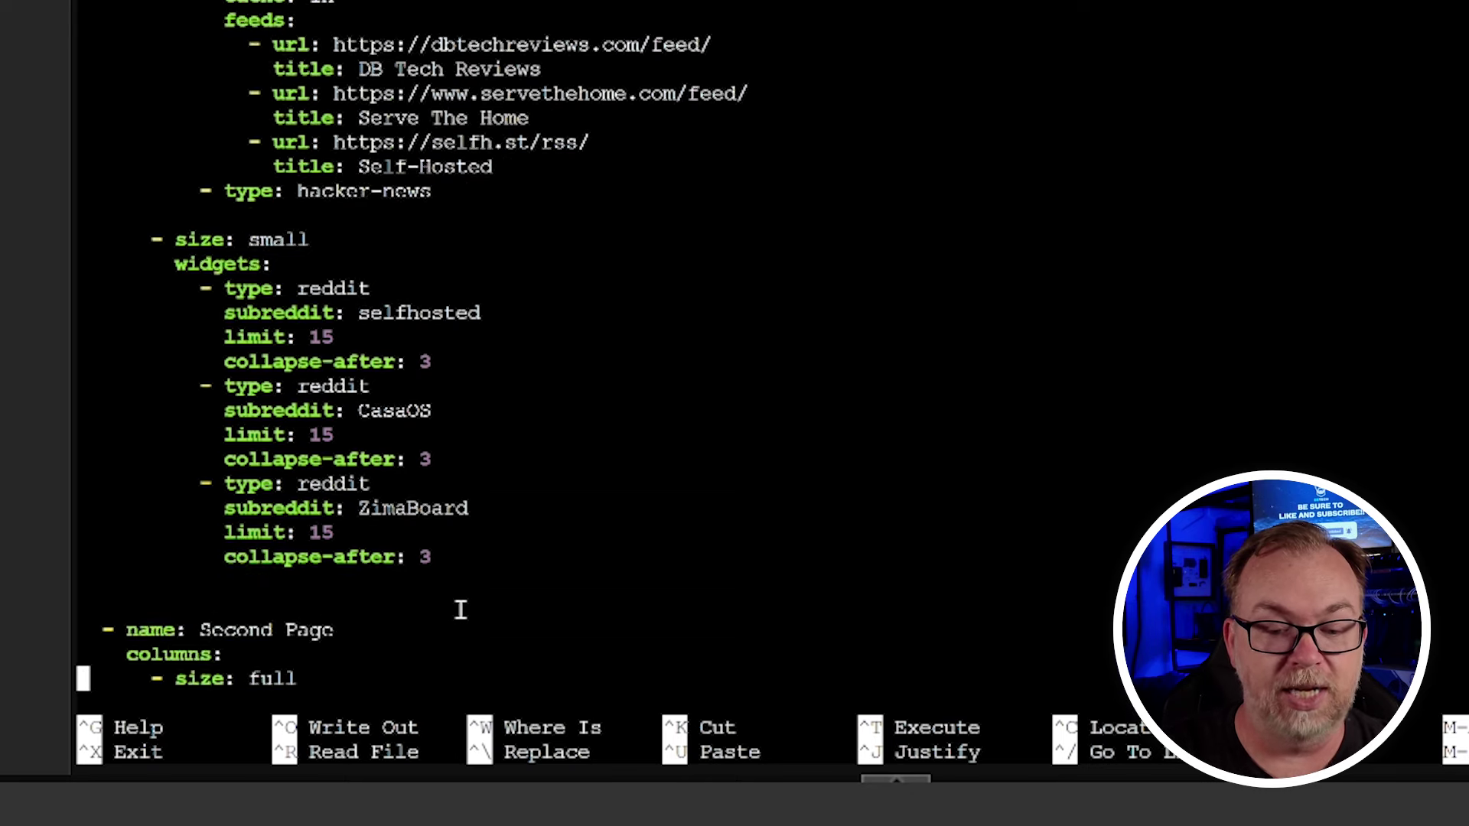
key(Down)
key(Down)
key(Down)
key(Down)
key(Down)
key(Down)
key(Up)
key(Up)
key(Up)
key(Up)
key(Up)
key(Up)
key(Up)
key(Up)
key(Up)
key(Up)
key(Up)
key(Up)
key(Up)
key(Up)
key(Up)
key(Up)
key(Up)
key(Up)
key(Up)
key(Up)
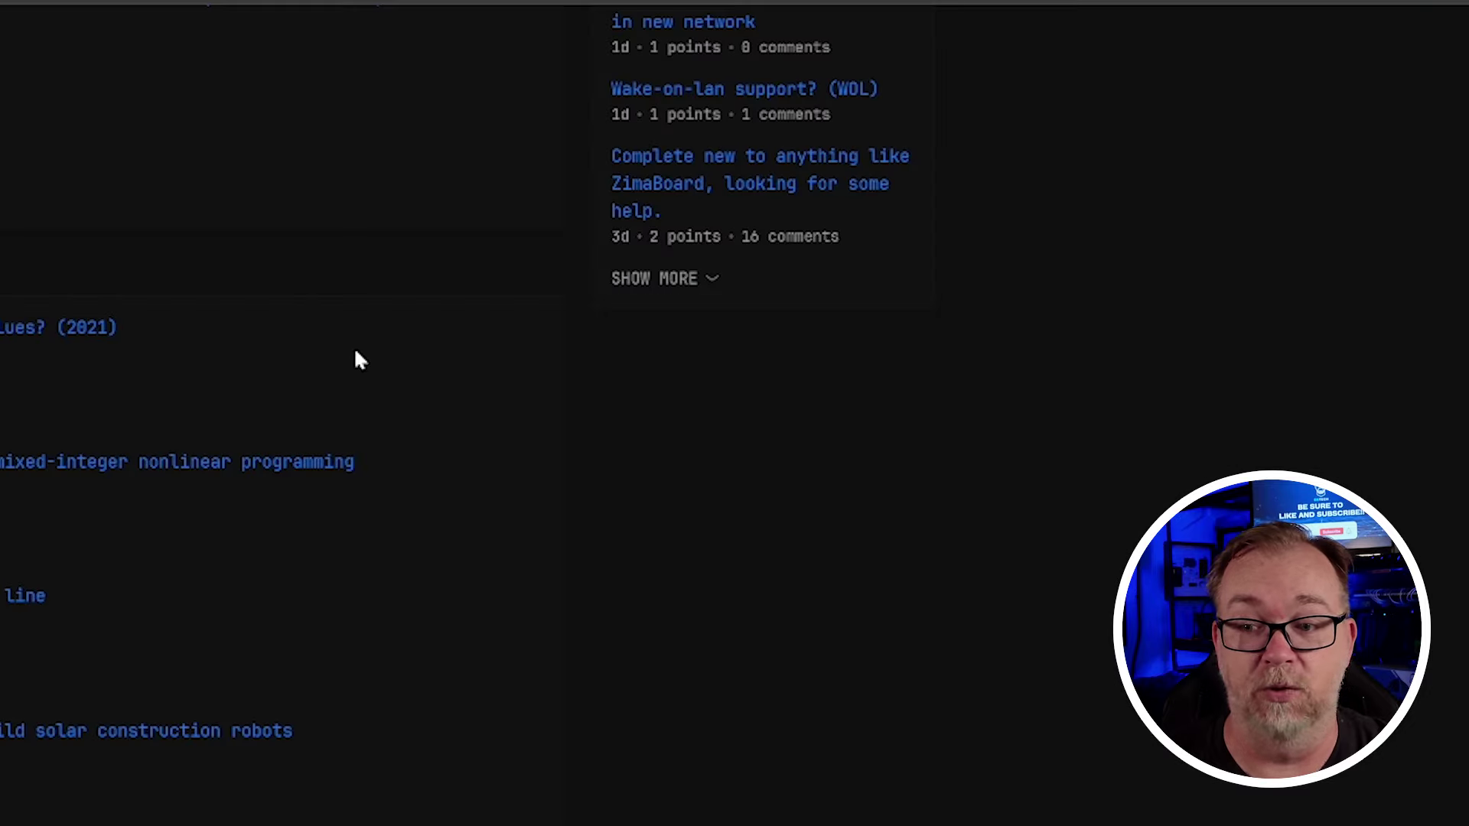
Show more posts in the dashboard's /r/selfhosted list
scroll(958, 489, up, 8)
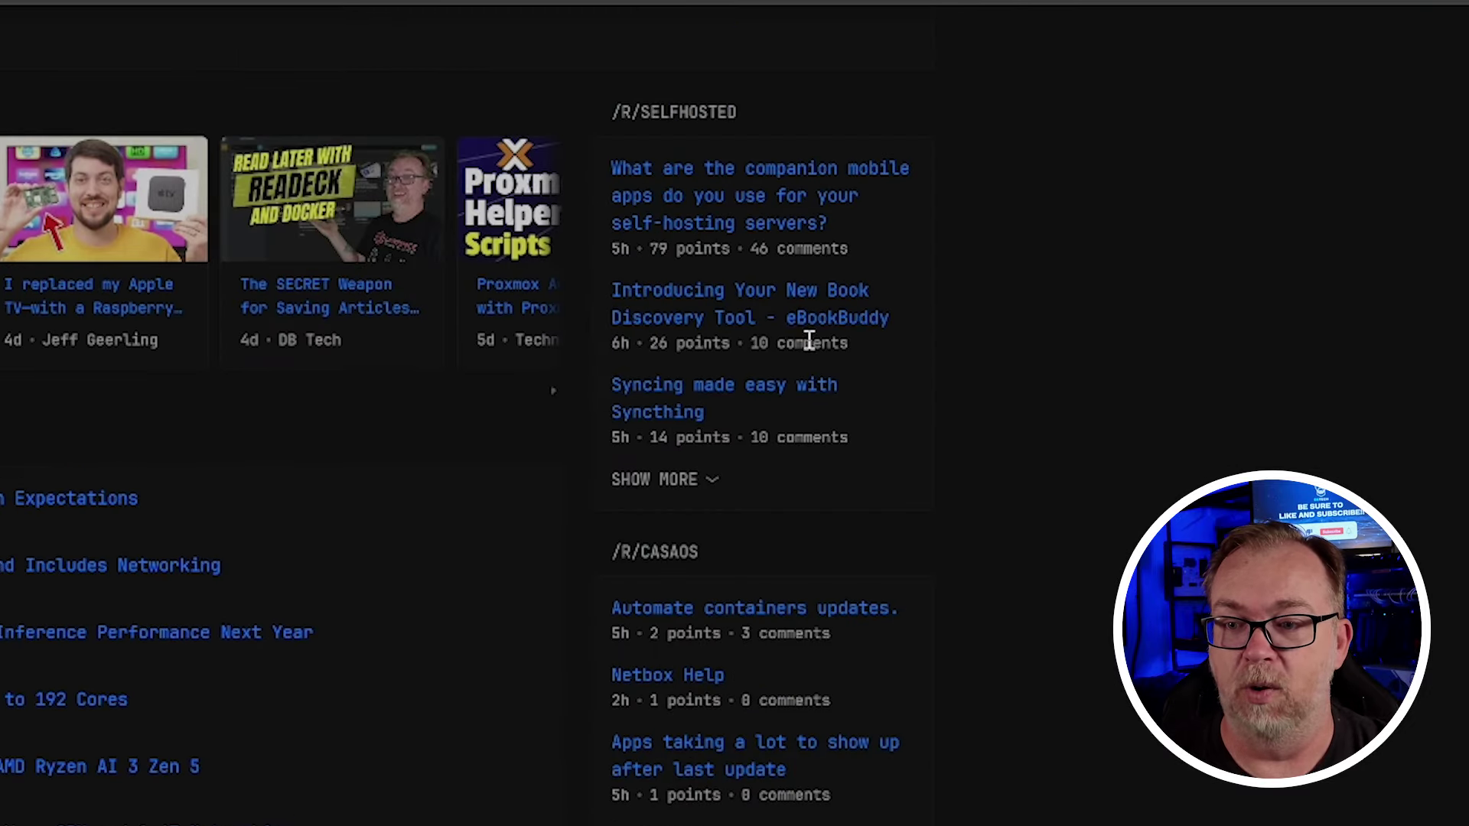
click(694, 480)
scroll(754, 502, down, 14)
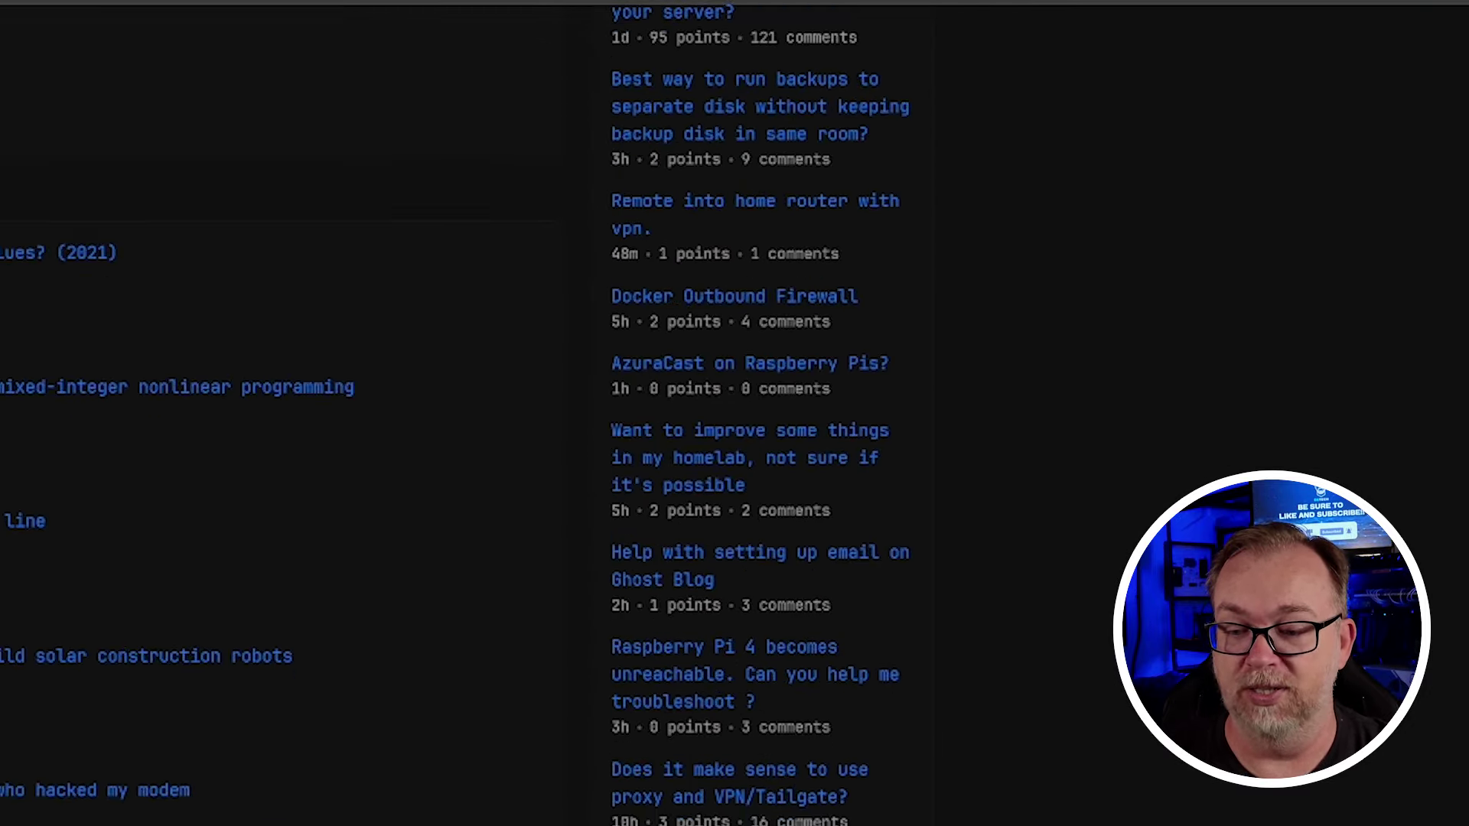
scroll(755, 414, down, 3)
scroll(760, 413, down, 14)
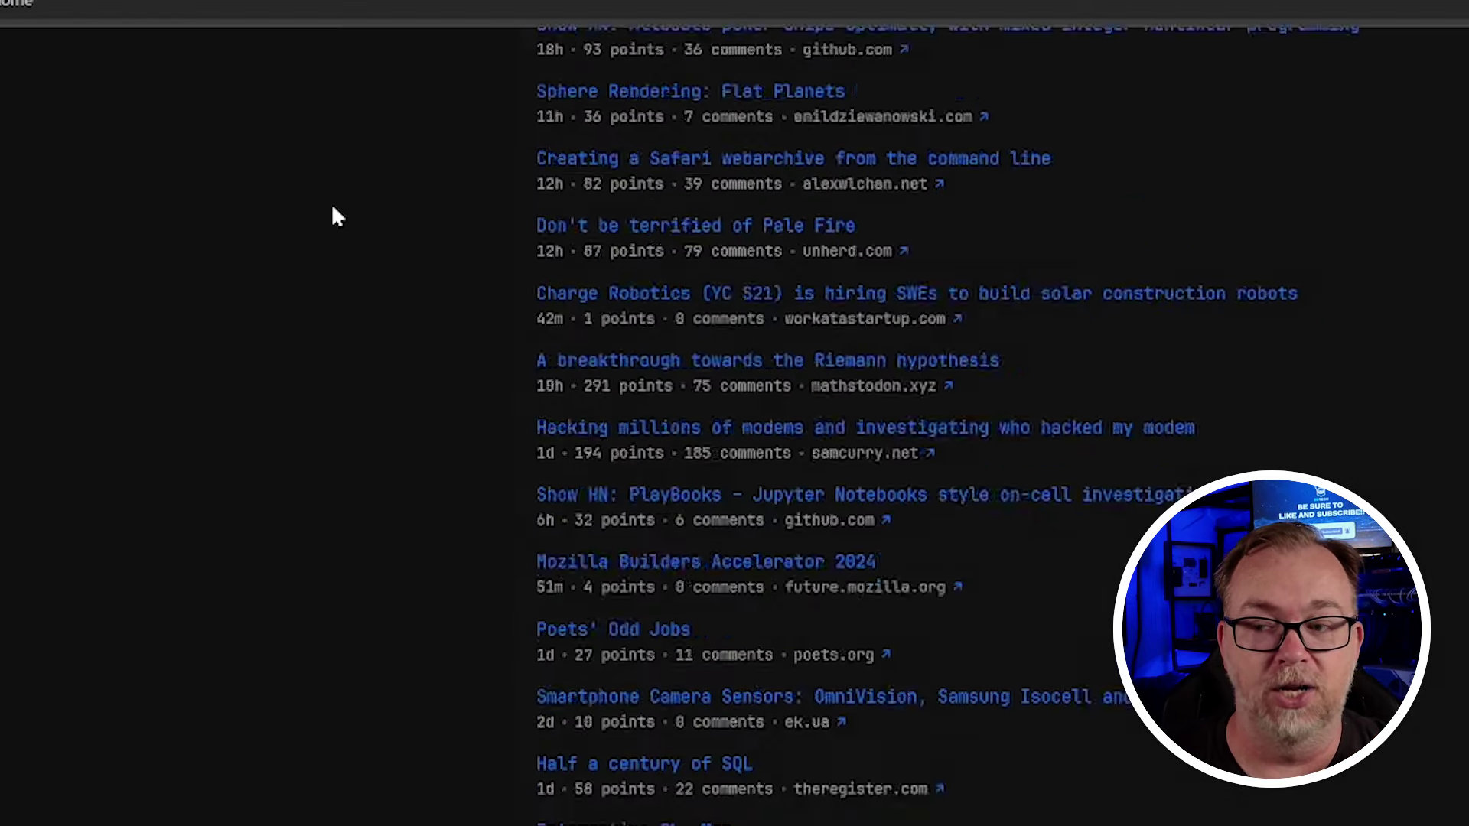
Move through the Second Page's videos, Hacker News and RSS widget settings in glance.yml
scroll(332, 204, up, 10)
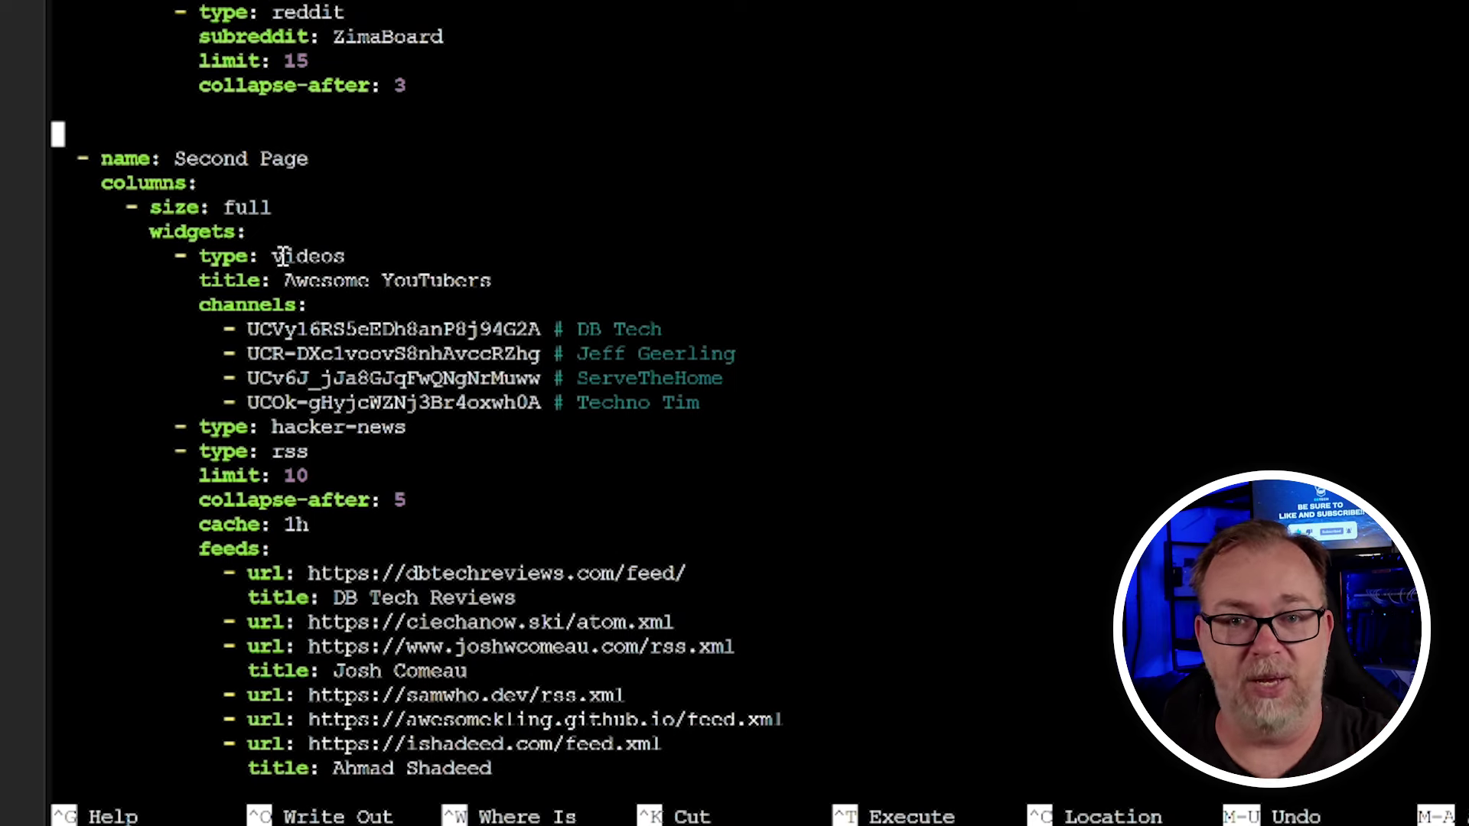
key(Down)
key(Down)
key(Down)
key(Down)
key(Down)
key(Down)
key(Down)
key(Down)
key(Down)
key(Down)
key(Down)
key(Down)
key(Down)
key(Down)
key(Down)
key(Down)
key(Down)
key(Down)
key(Down)
key(Down)
key(Down)
key(Down)
key(Down)
key(Down)
key(Down)
key(Down)
key(Down)
key(Down)
key(Down)
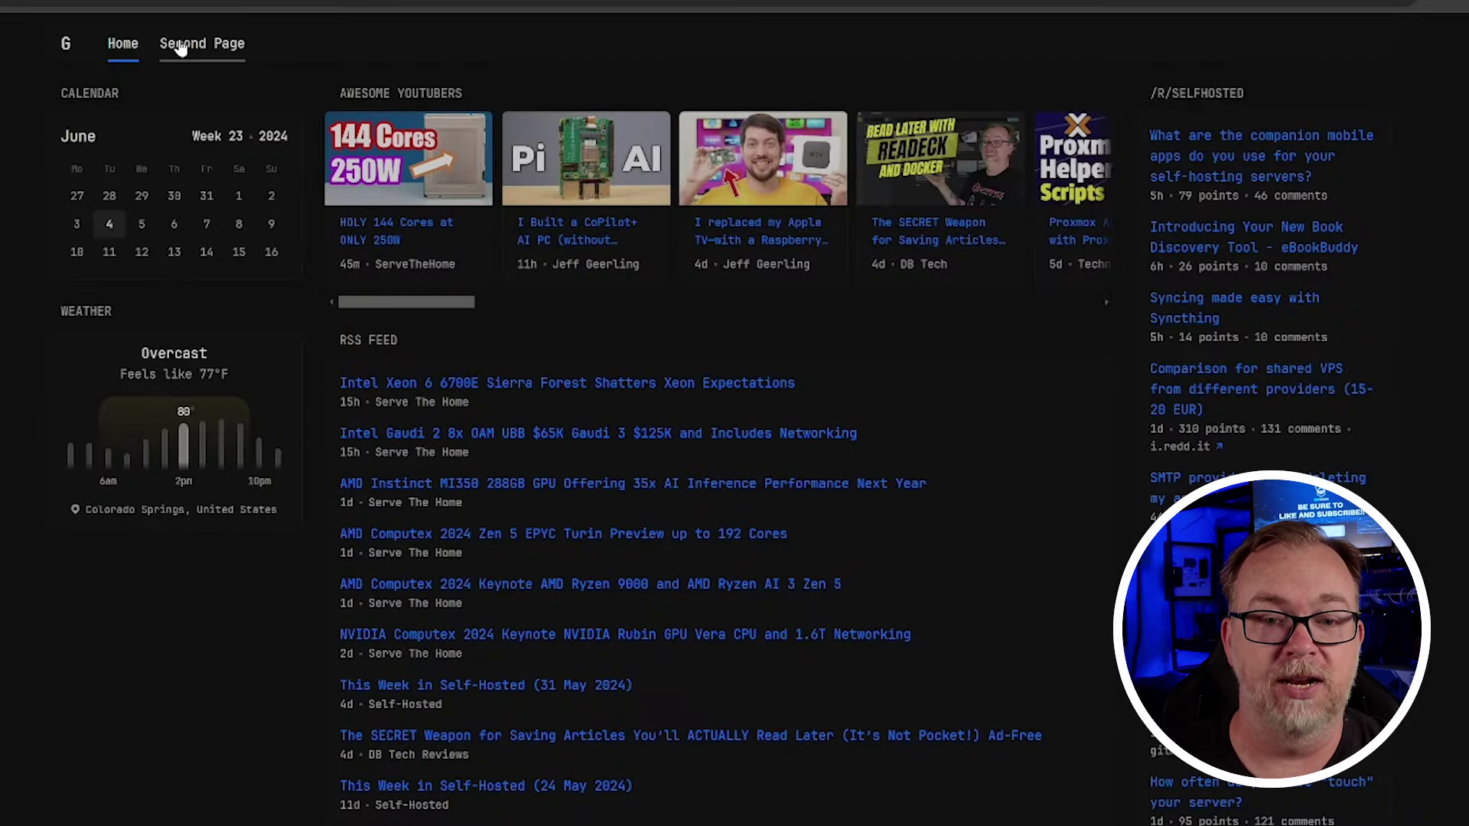
View the Second Page tab of the Glance dashboard
click(180, 46)
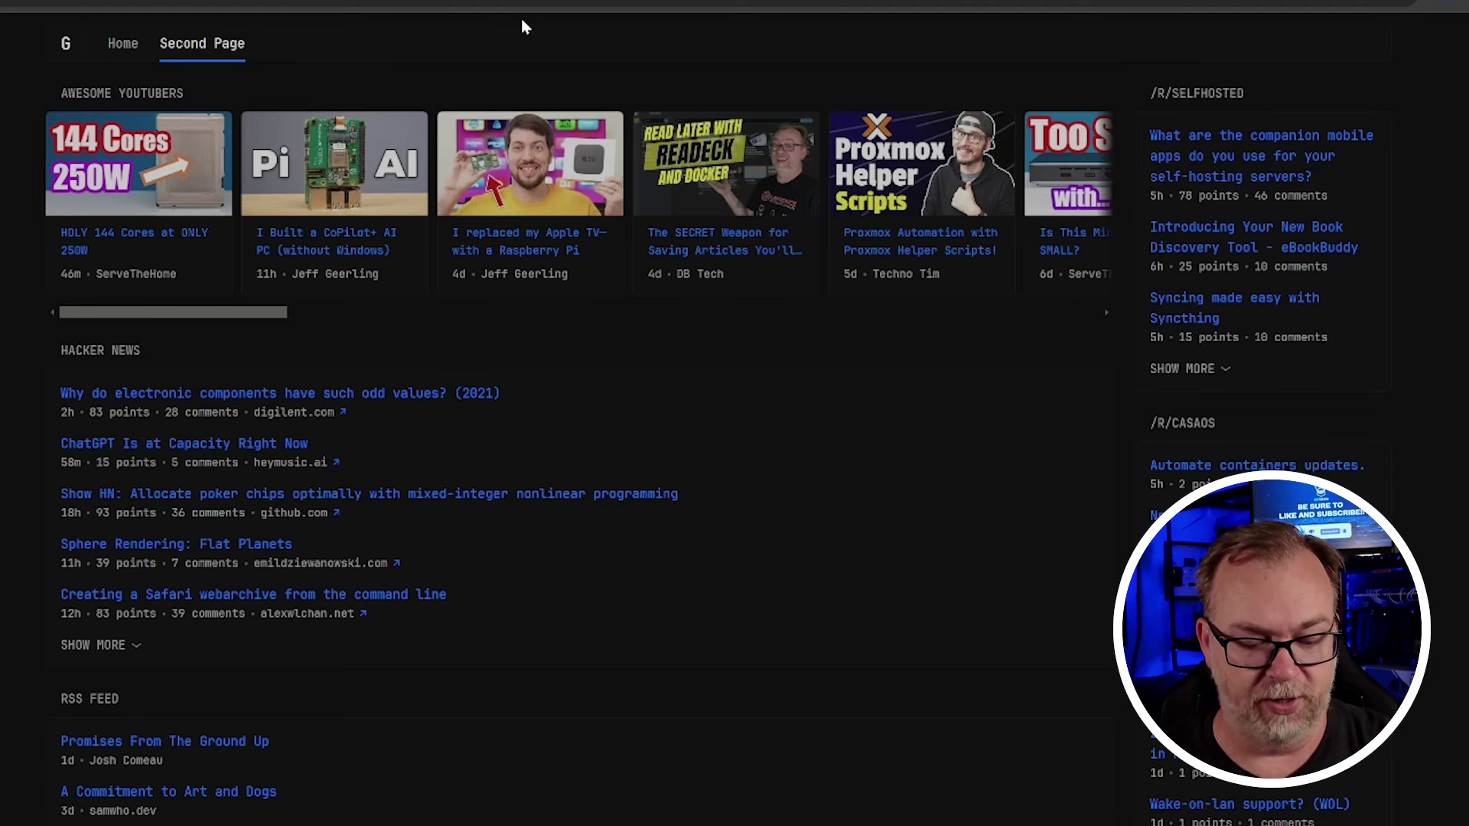
Save glance.yml, restart the Glance container, and reload /second-page, which now shows Page not found
key(F5)
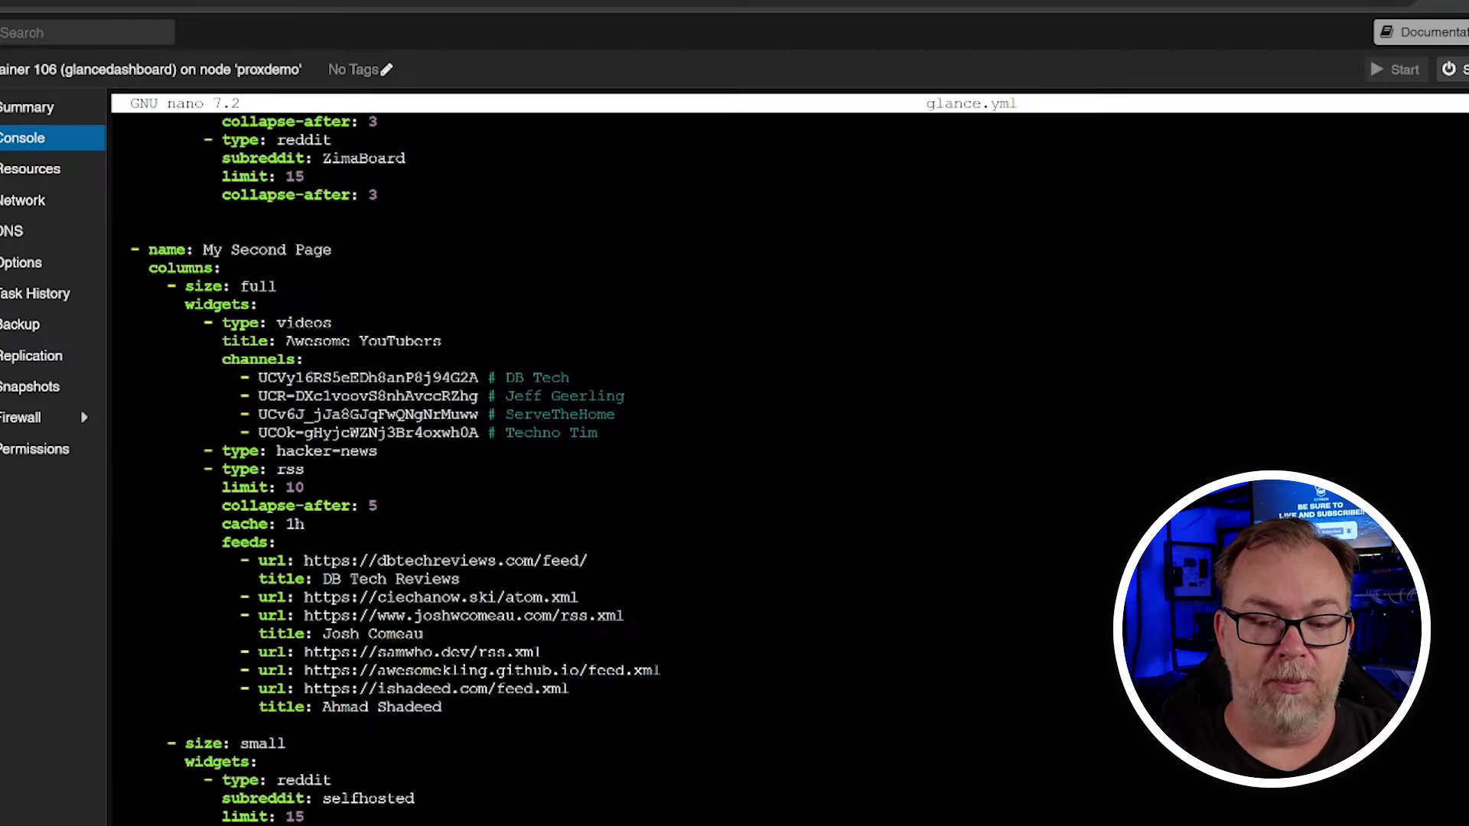
key(ctrl+x)
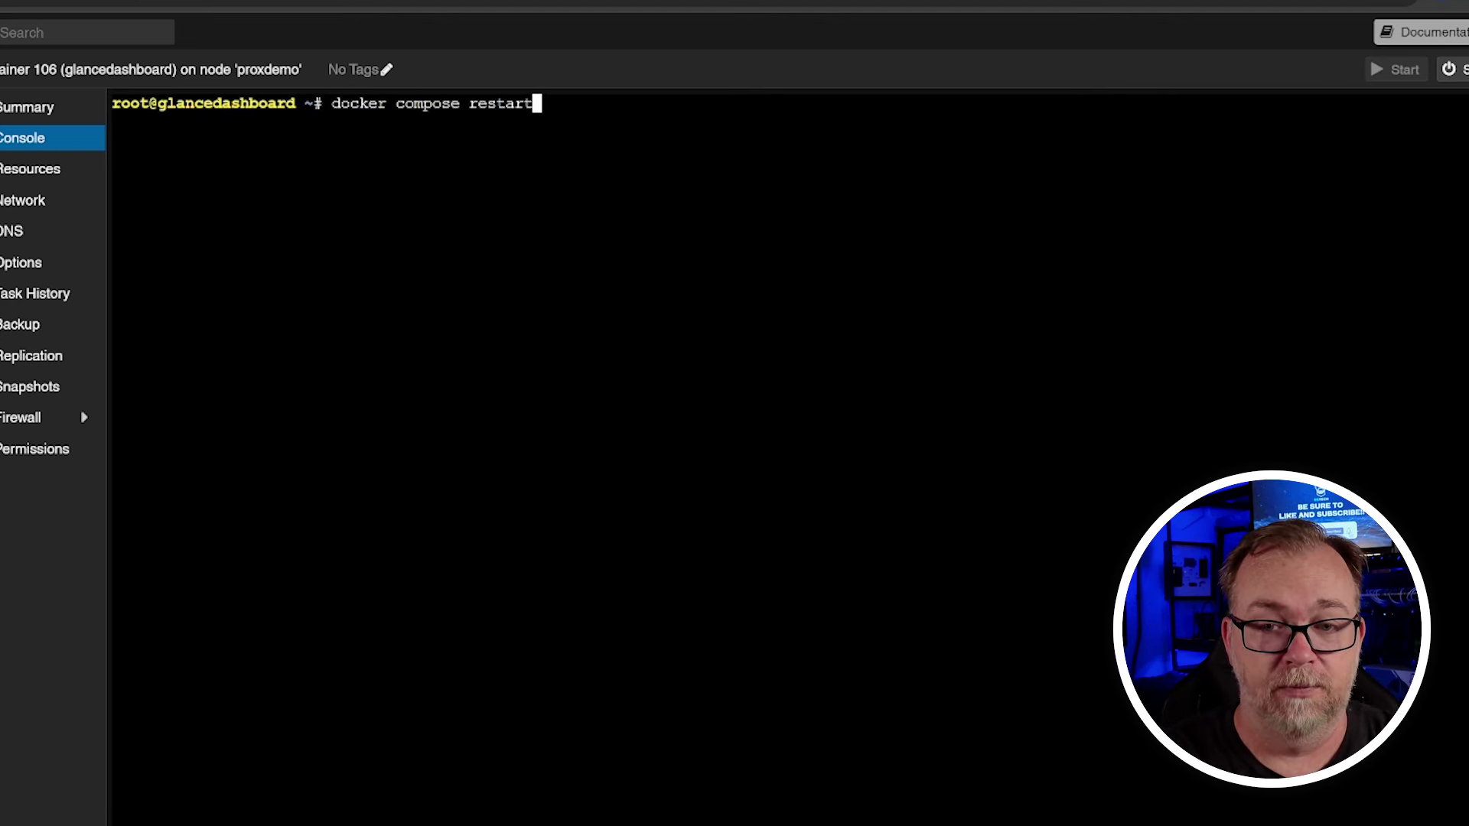
key(Return)
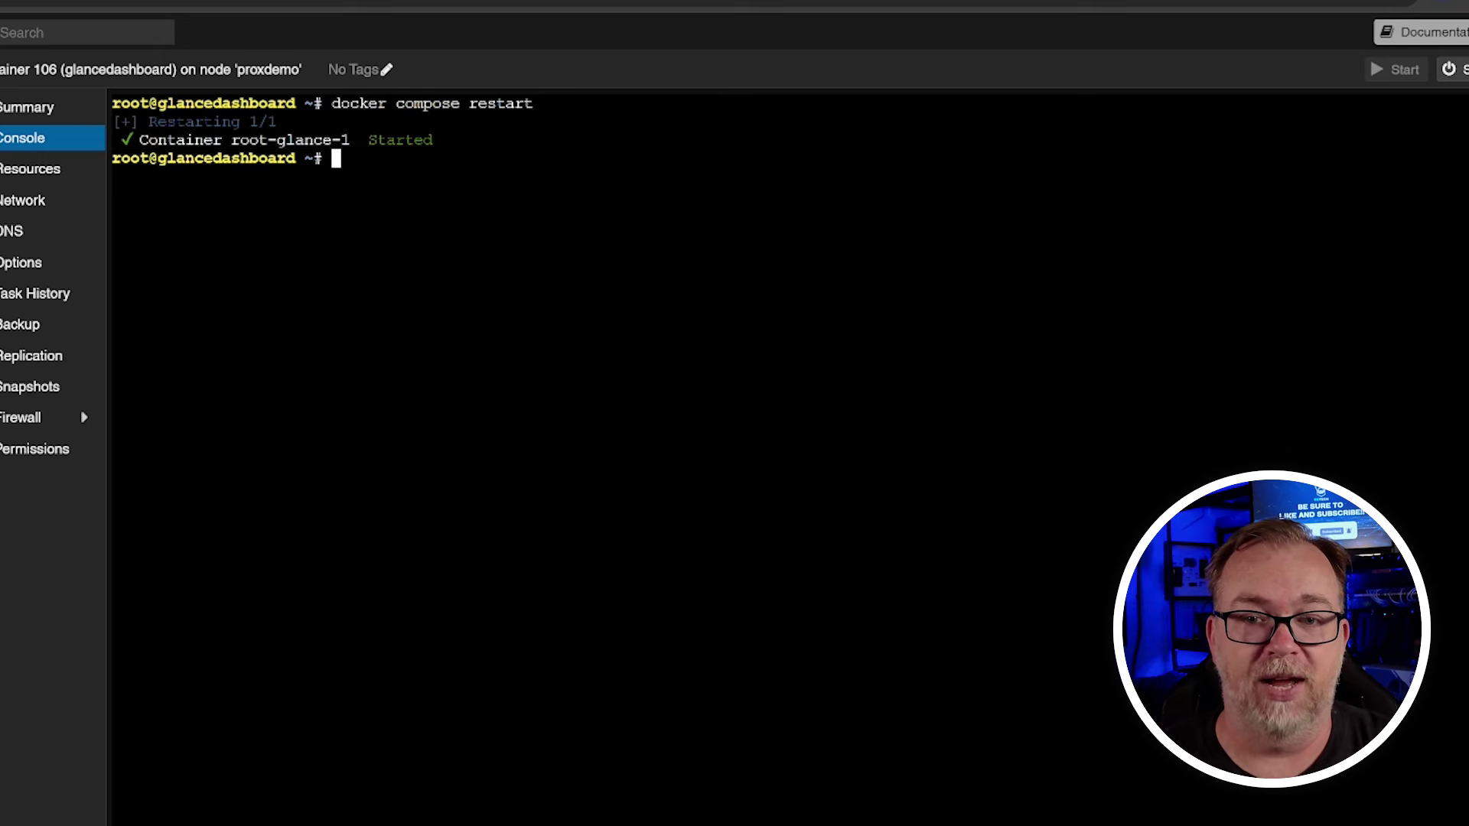
key(F5)
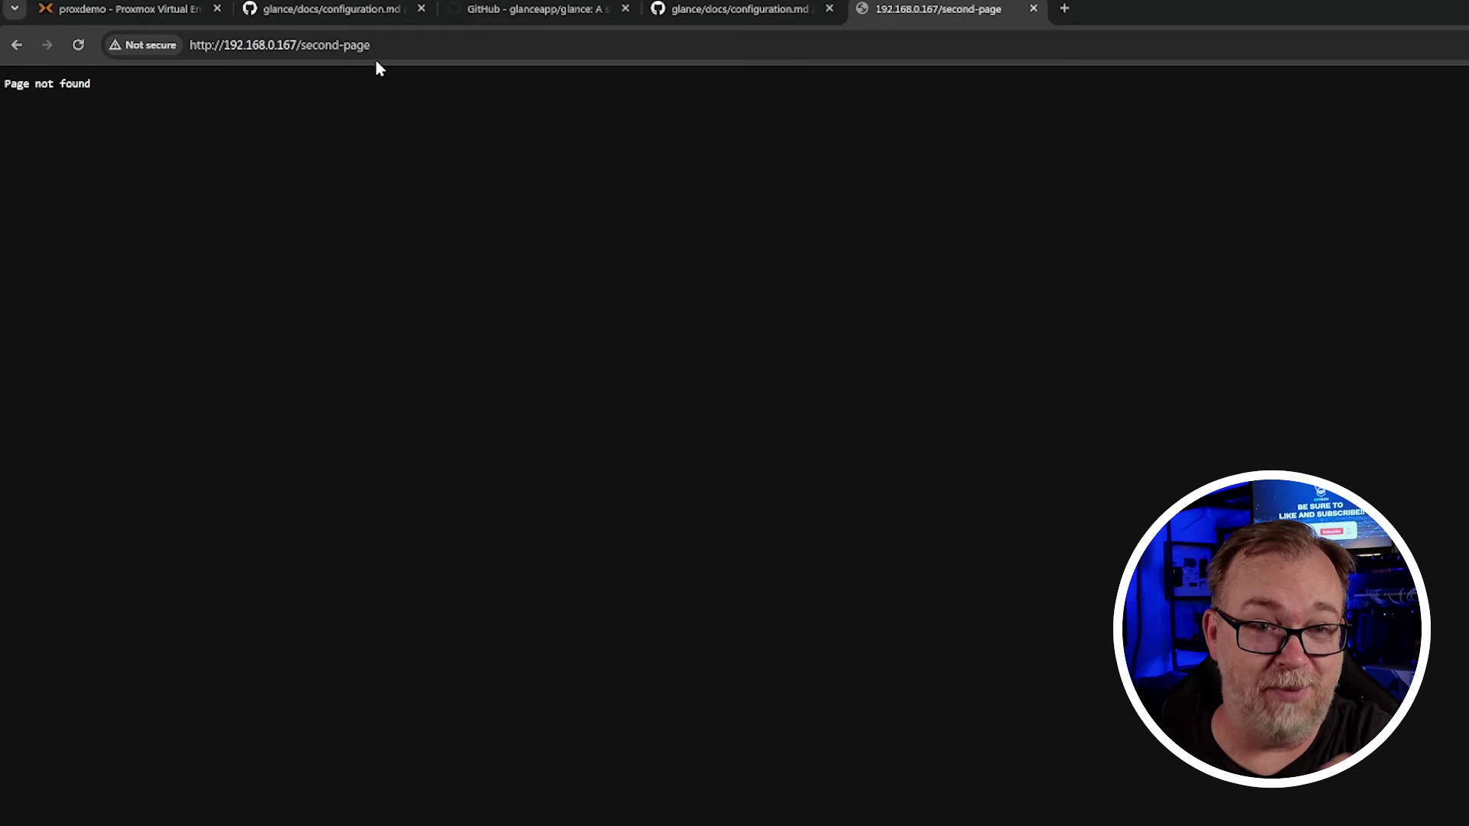
Reload the Glance home page and open My Second Page, now served at /my-second-page
key(alt+Left)
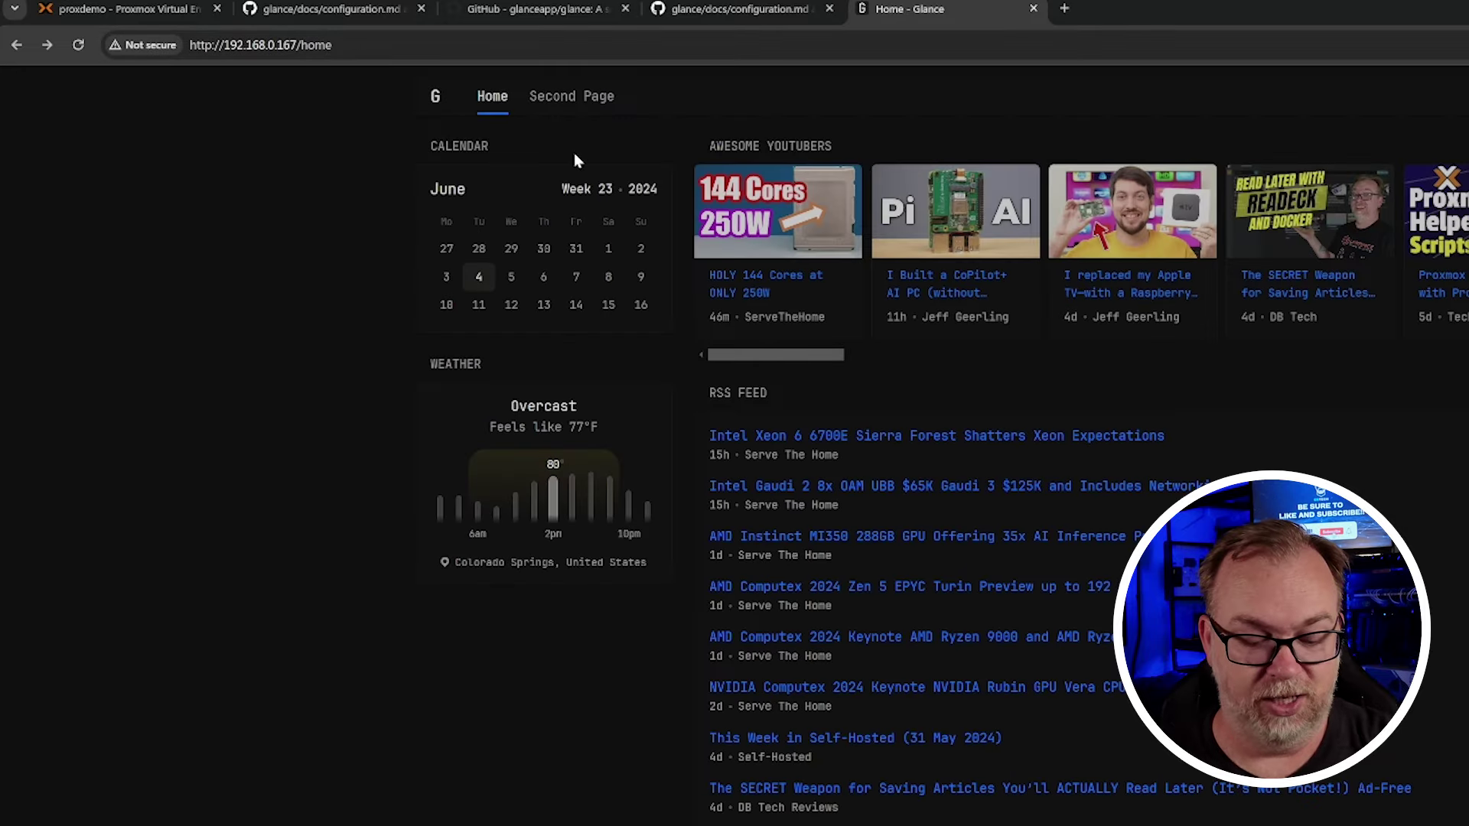
key(F5)
click(551, 97)
drag(301, 45, 445, 52)
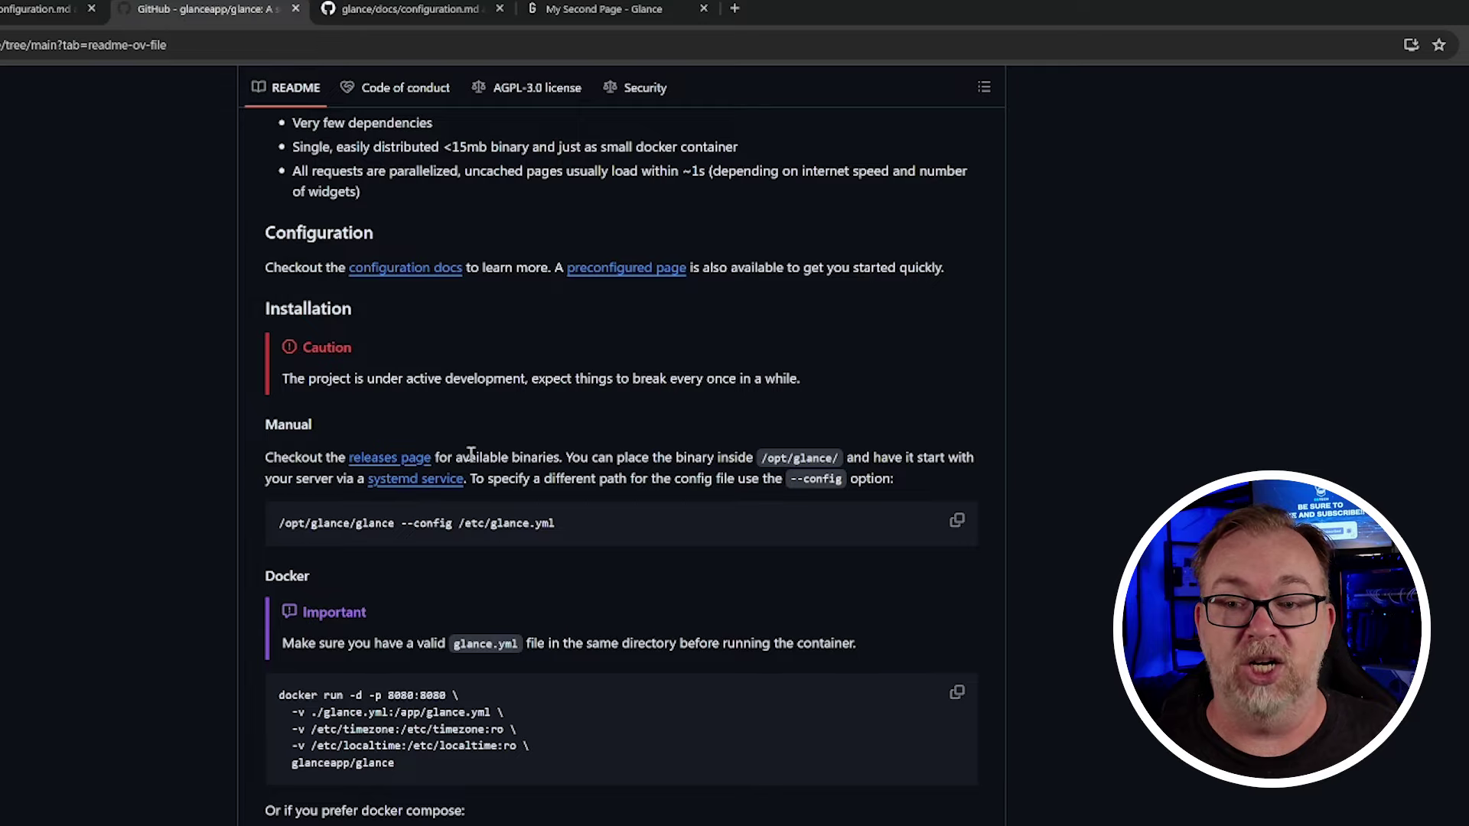
Scroll up from the README to the glanceapp/glance file list and About details
scroll(508, 449, up, 15)
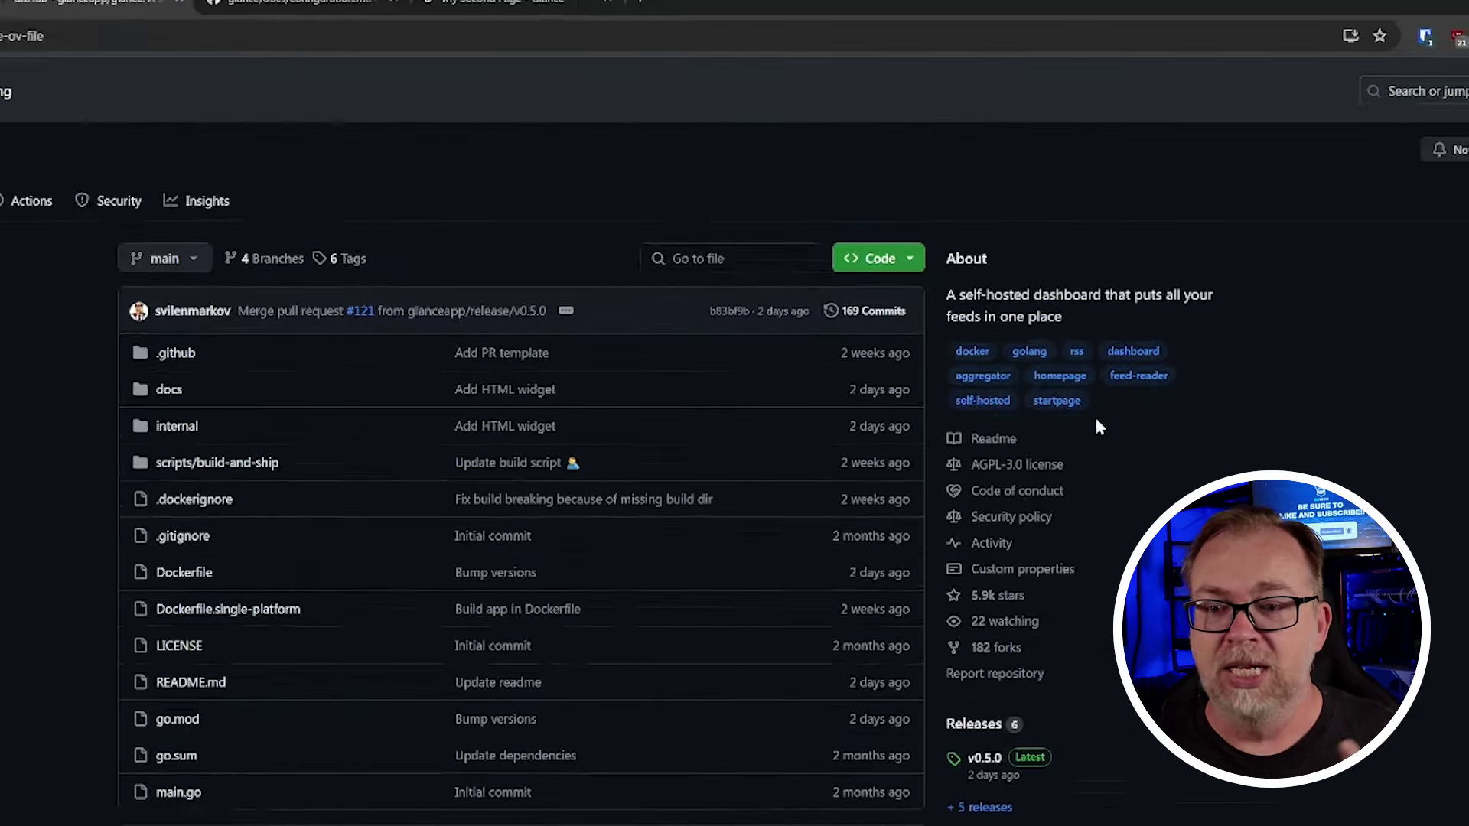